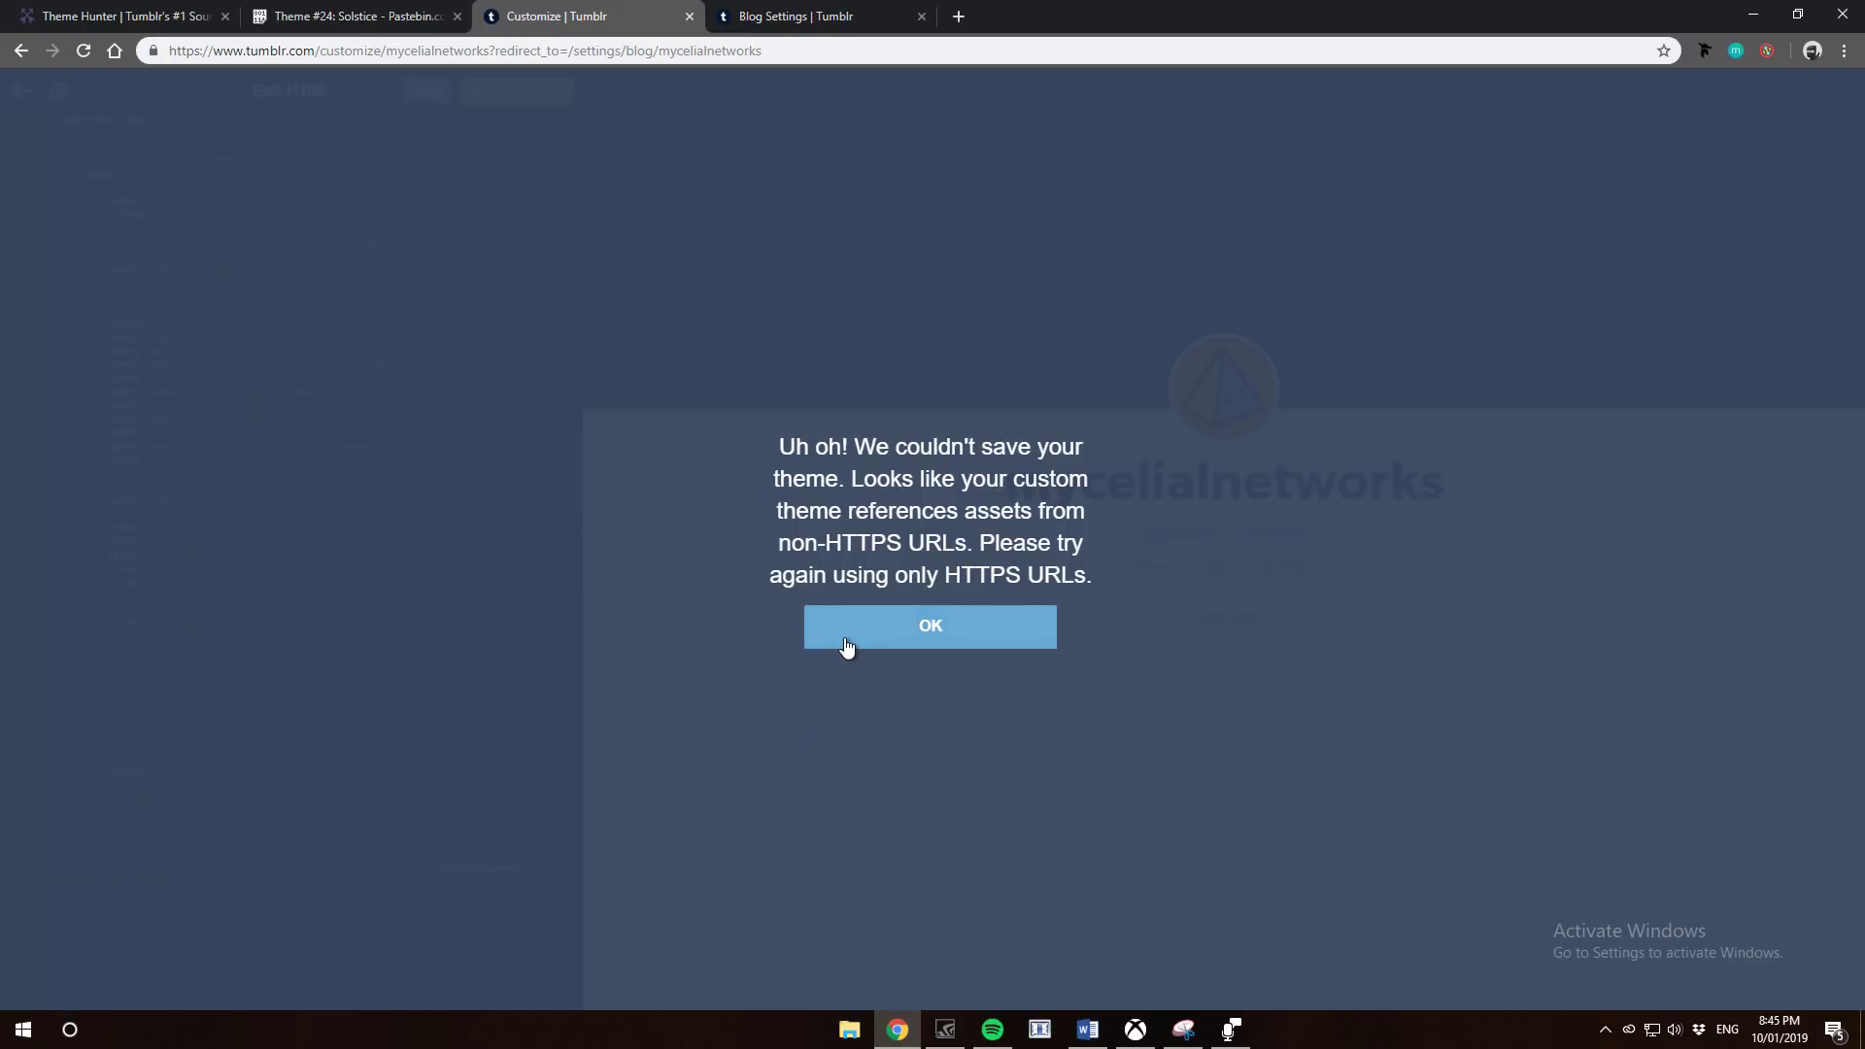
# Dismiss the 'We couldn't save your theme' warning about non-HTTPS URLs
pyautogui.click(1019, 646)
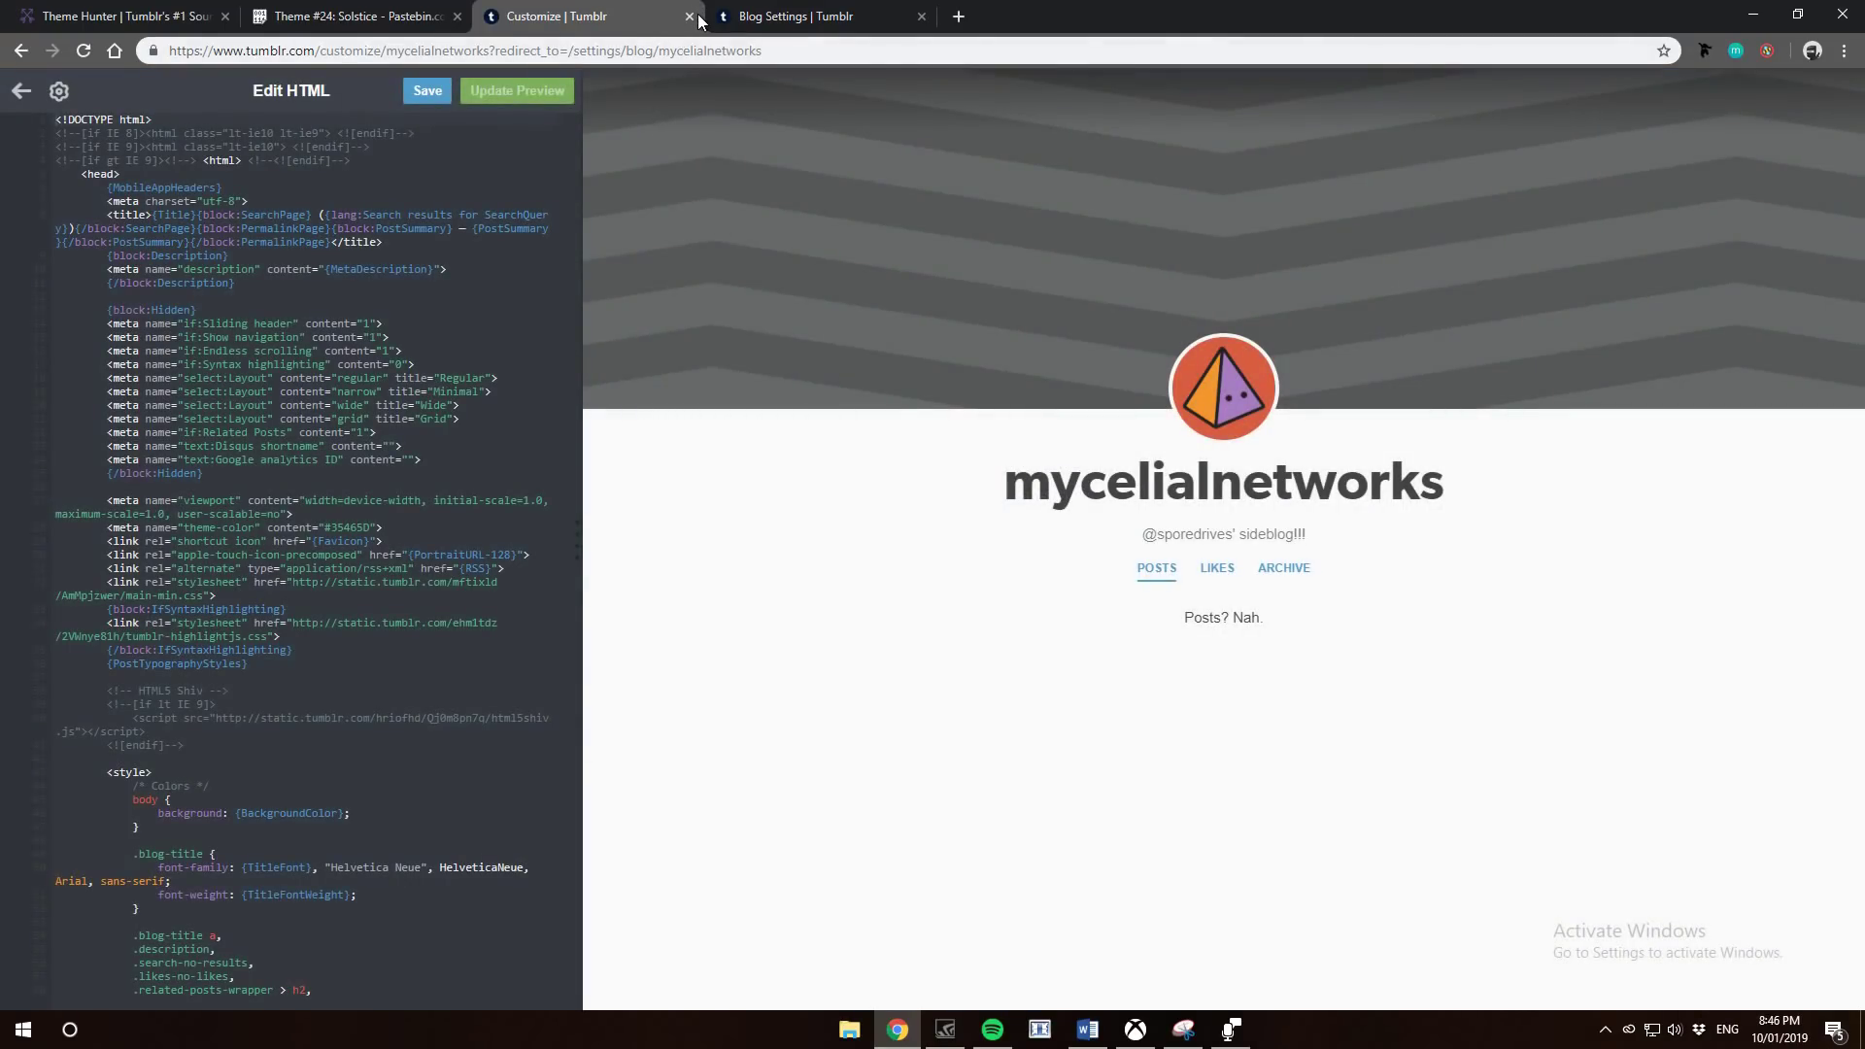
# Leave the unsaved Customize tab and return to the Solstice theme paste in Pastebin
pyautogui.click(689, 16)
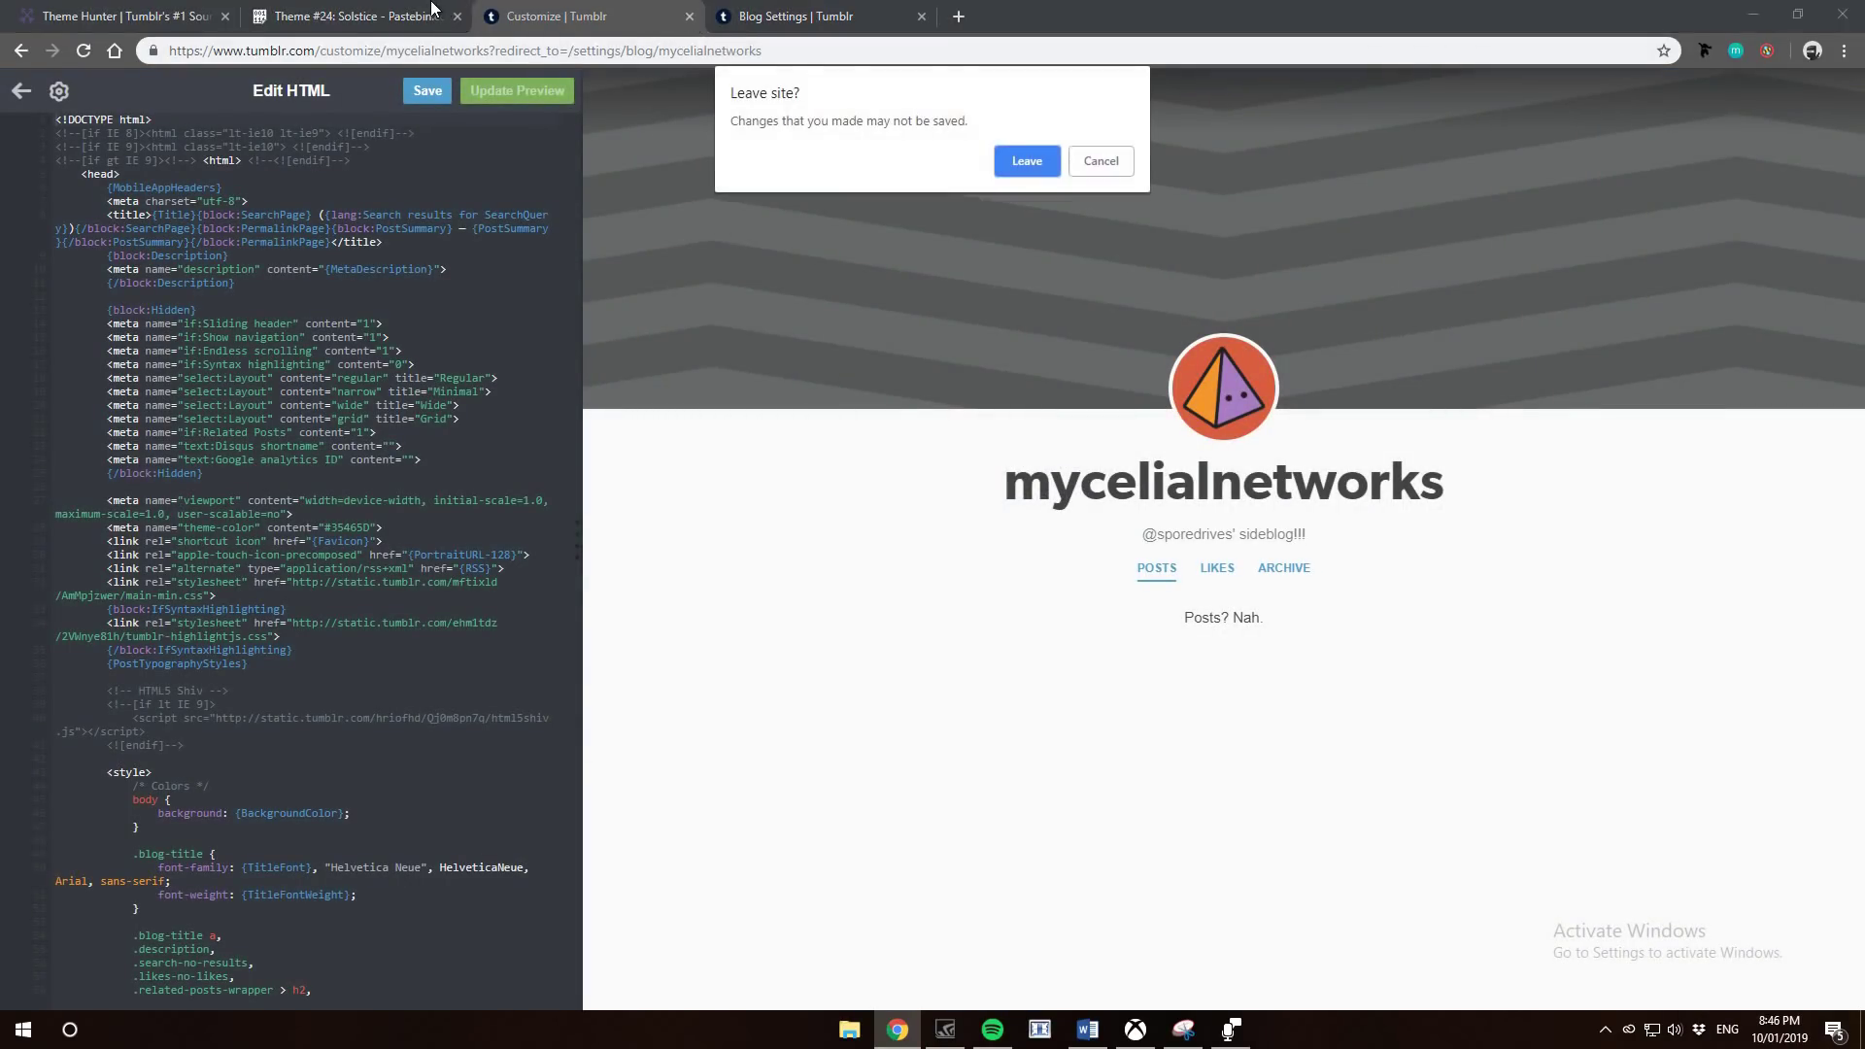
pyautogui.click(1025, 162)
pyautogui.click(356, 17)
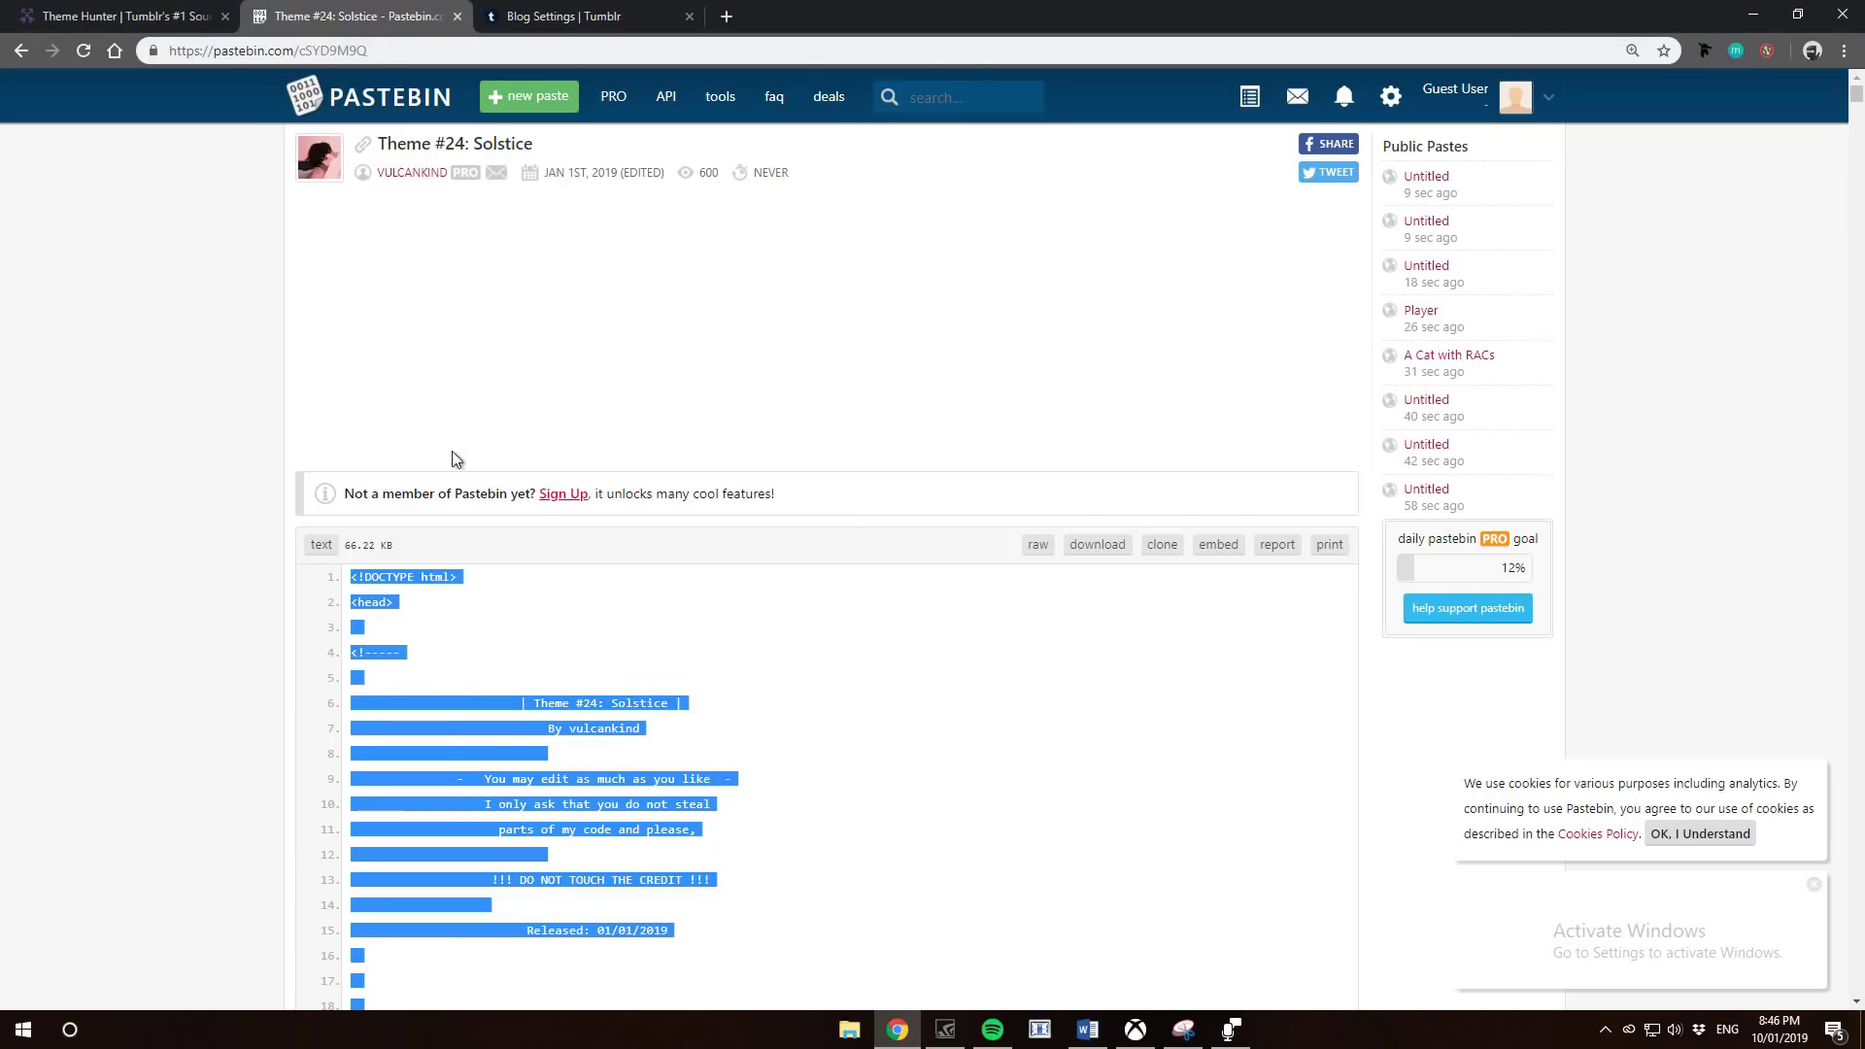
pyautogui.scroll(-3, 452, 457)
pyautogui.scroll(-3, 583, 510)
pyautogui.scroll(-1, 728, 598)
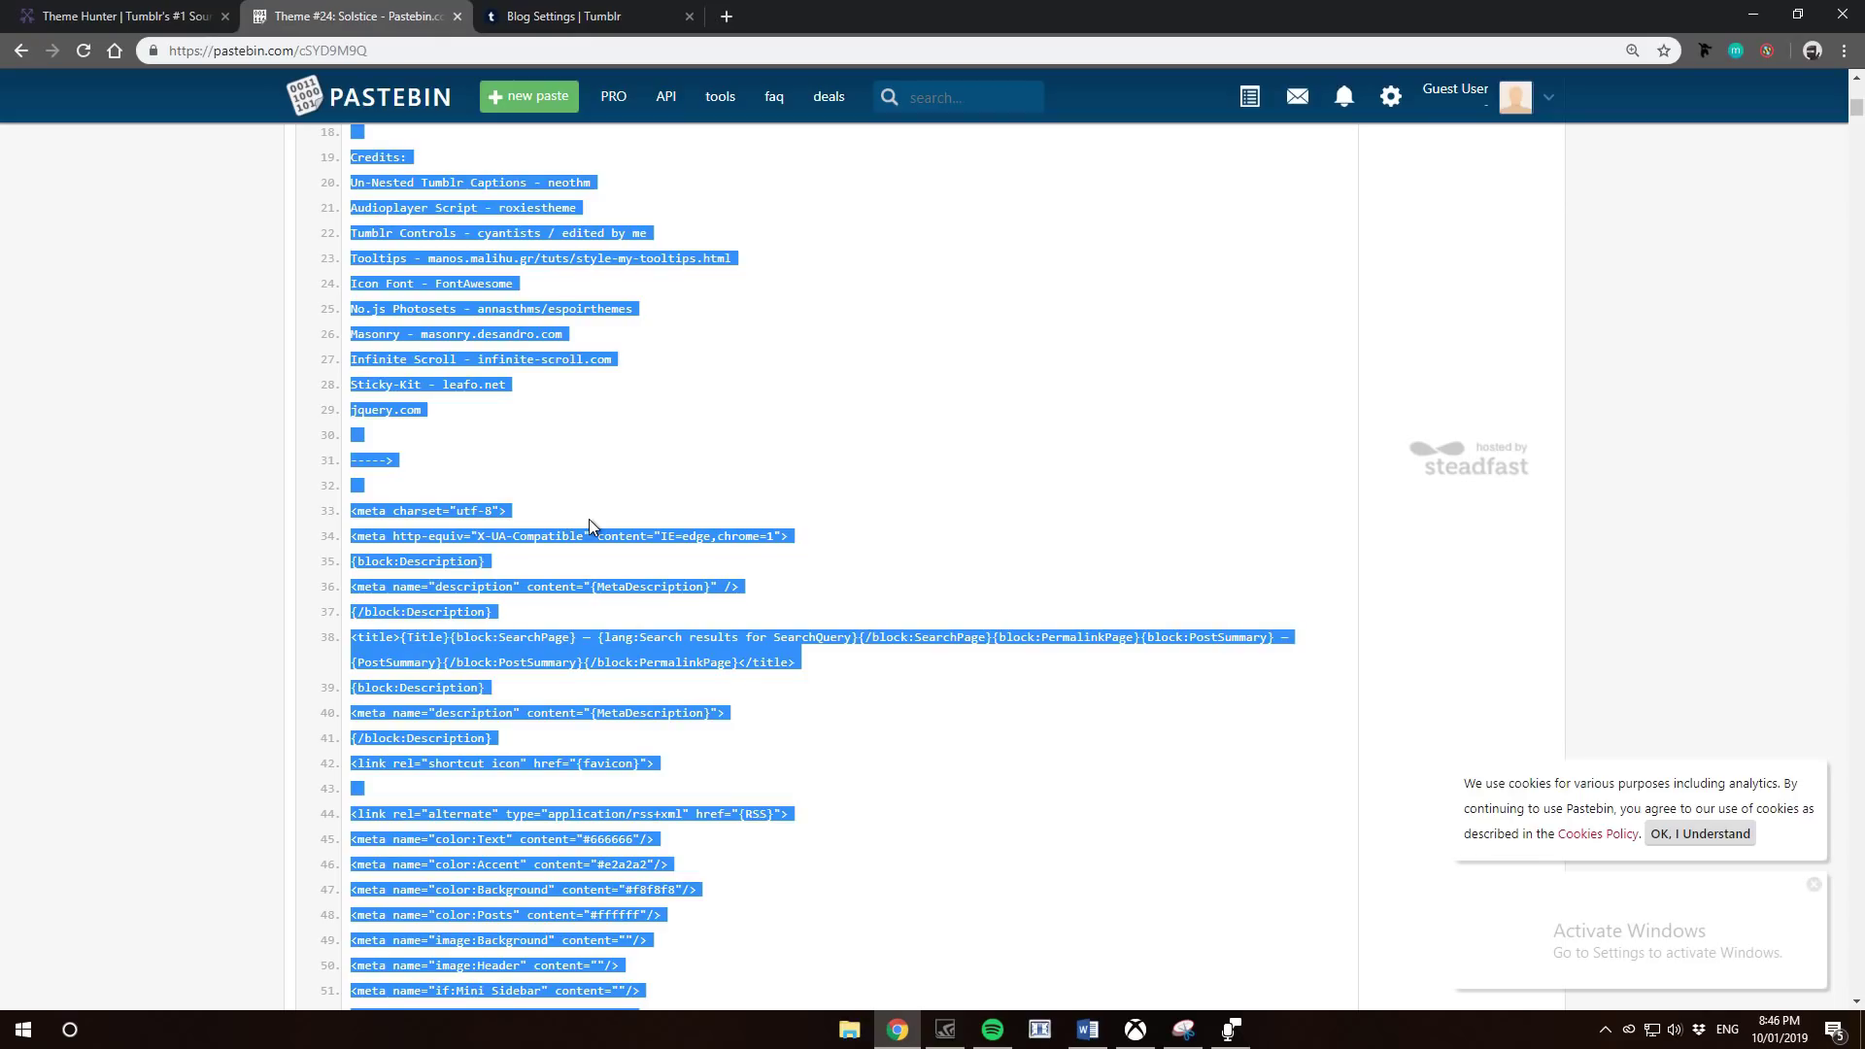
# Reopen the mycelialnetworks blog's theme customizer in its Edit HTML code view
pyautogui.click(582, 16)
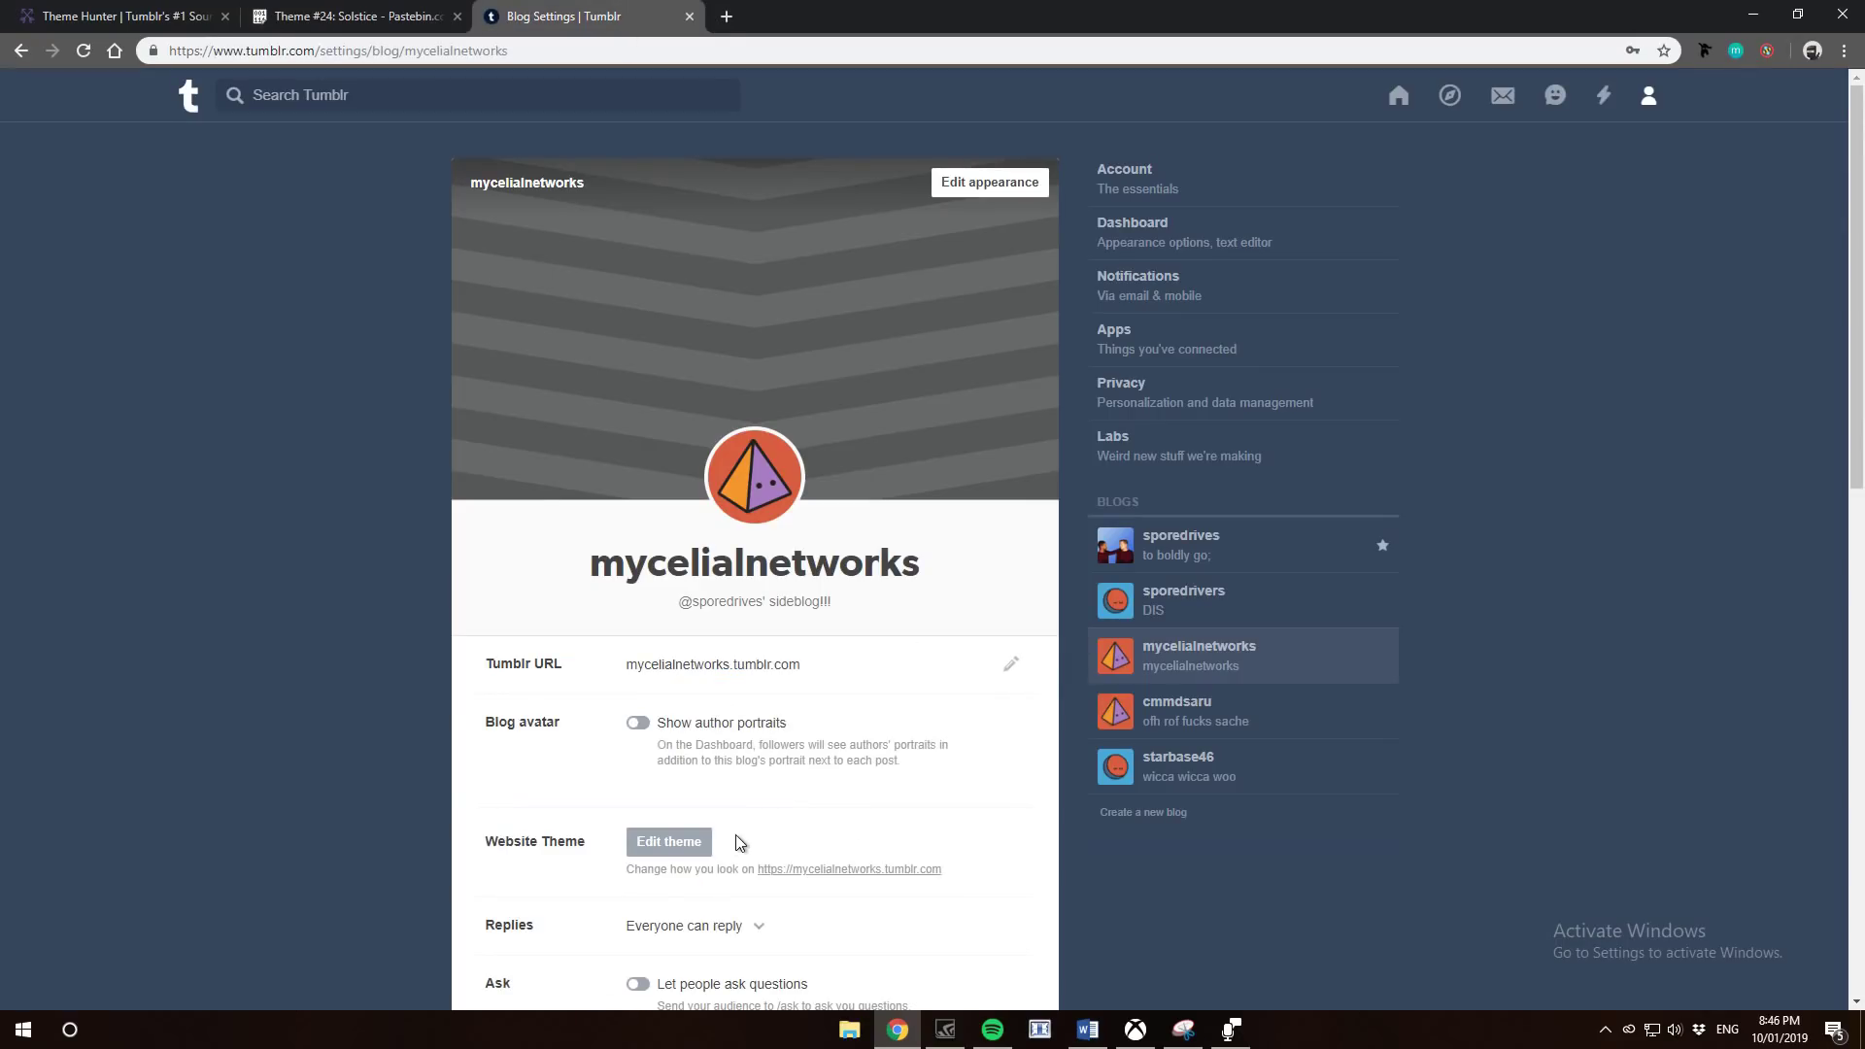
pyautogui.click(674, 847)
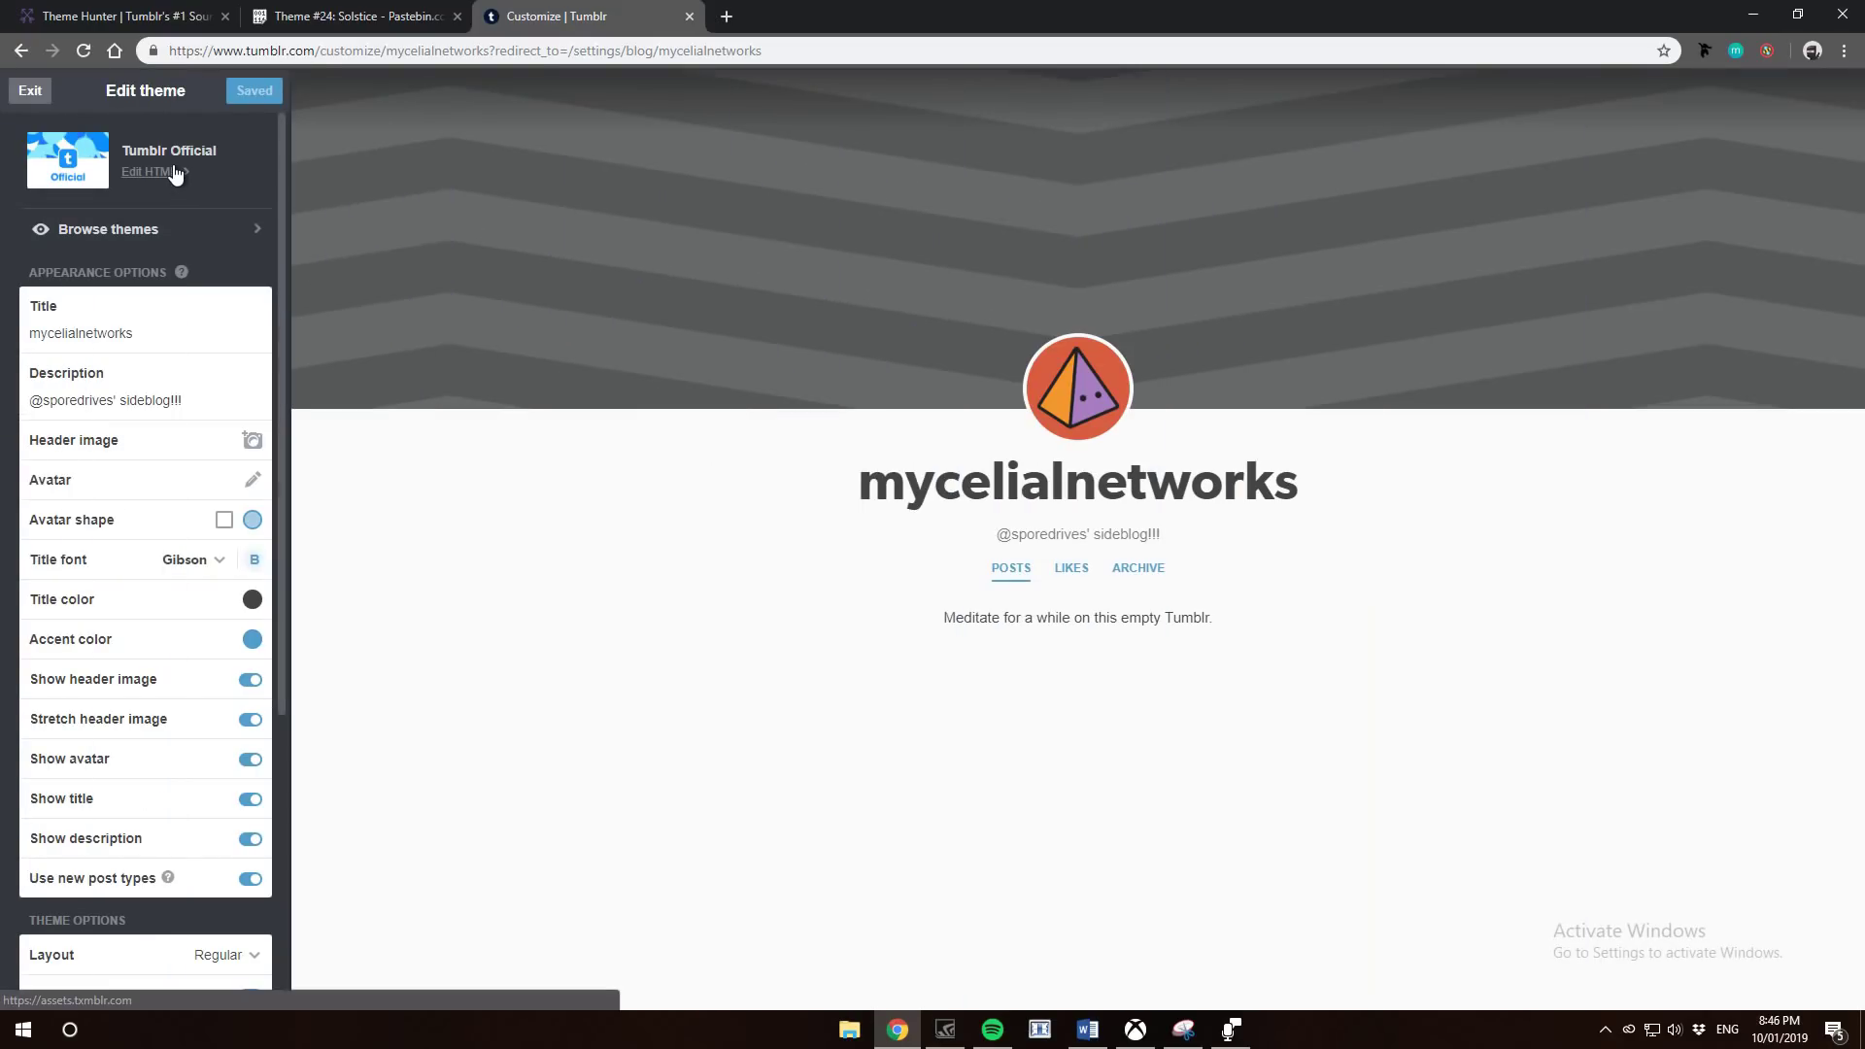
pyautogui.click(152, 171)
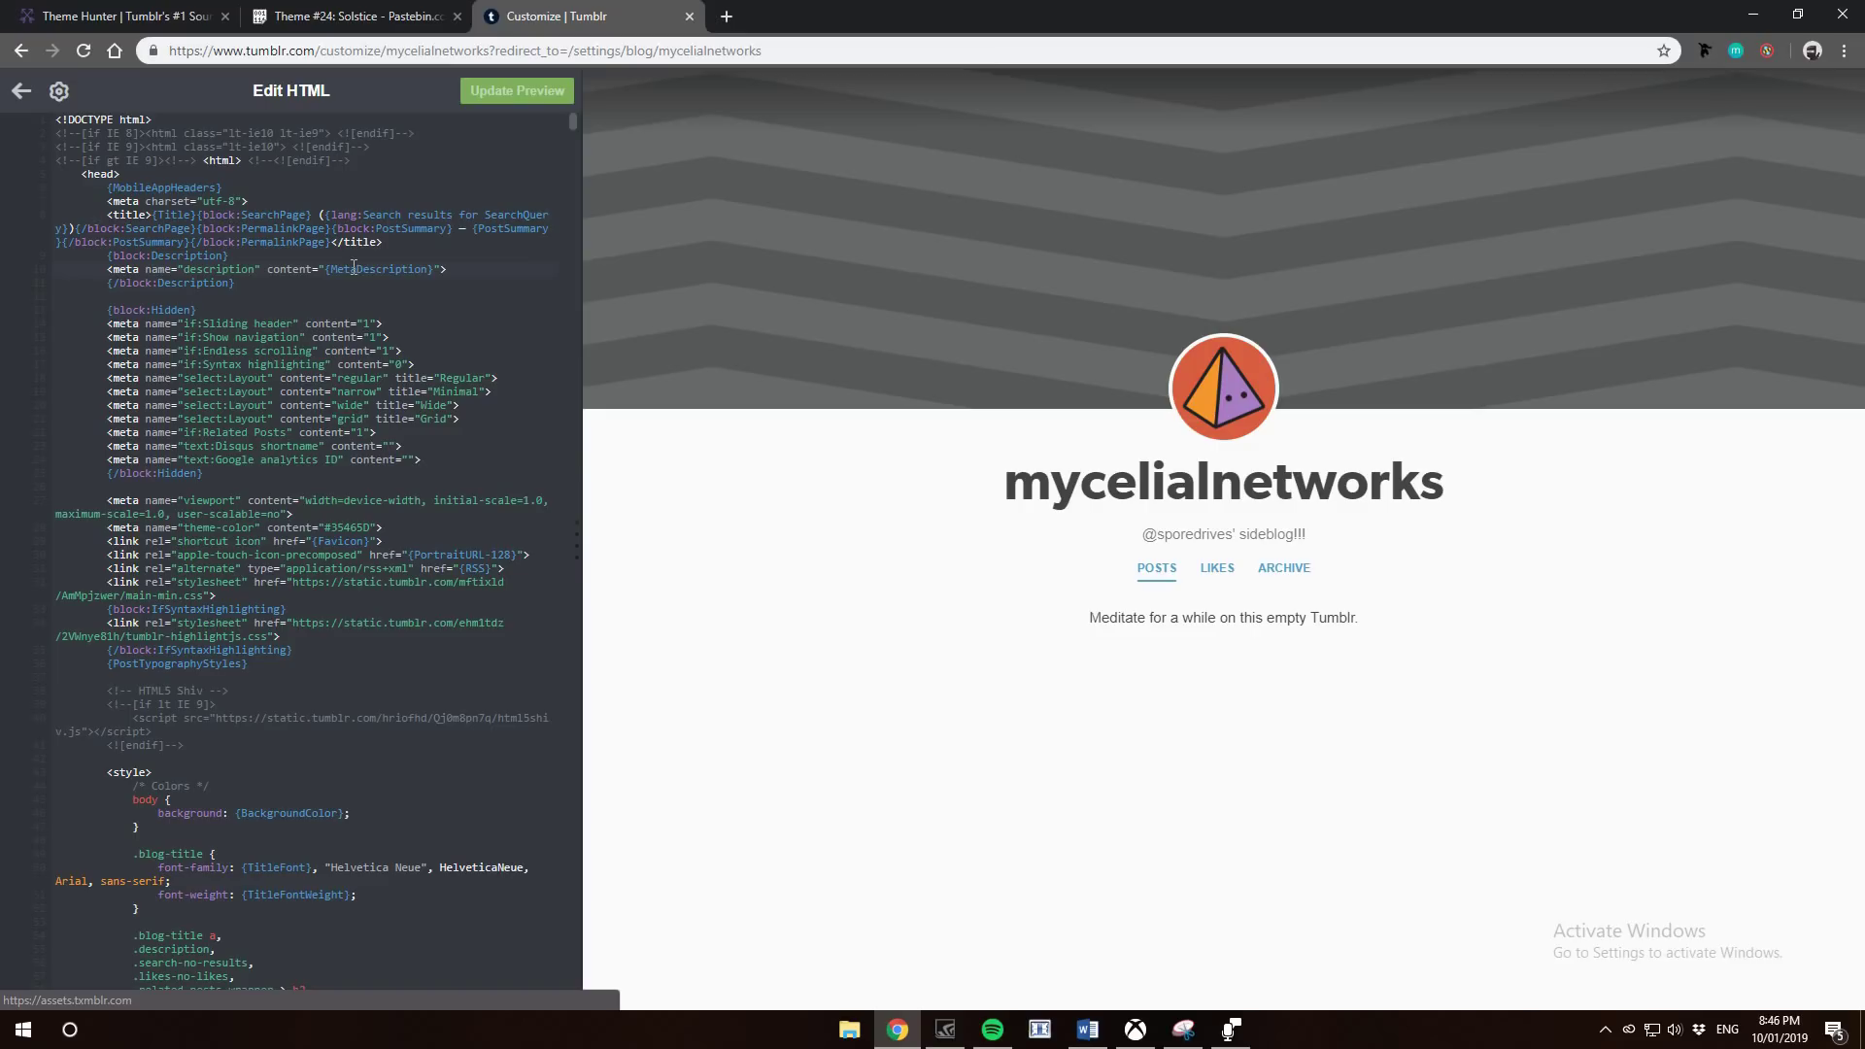
# Paste the Solstice code over the theme HTML, preview it, and dismiss the failed-save warning
pyautogui.hotkey('ctrl', 'a')
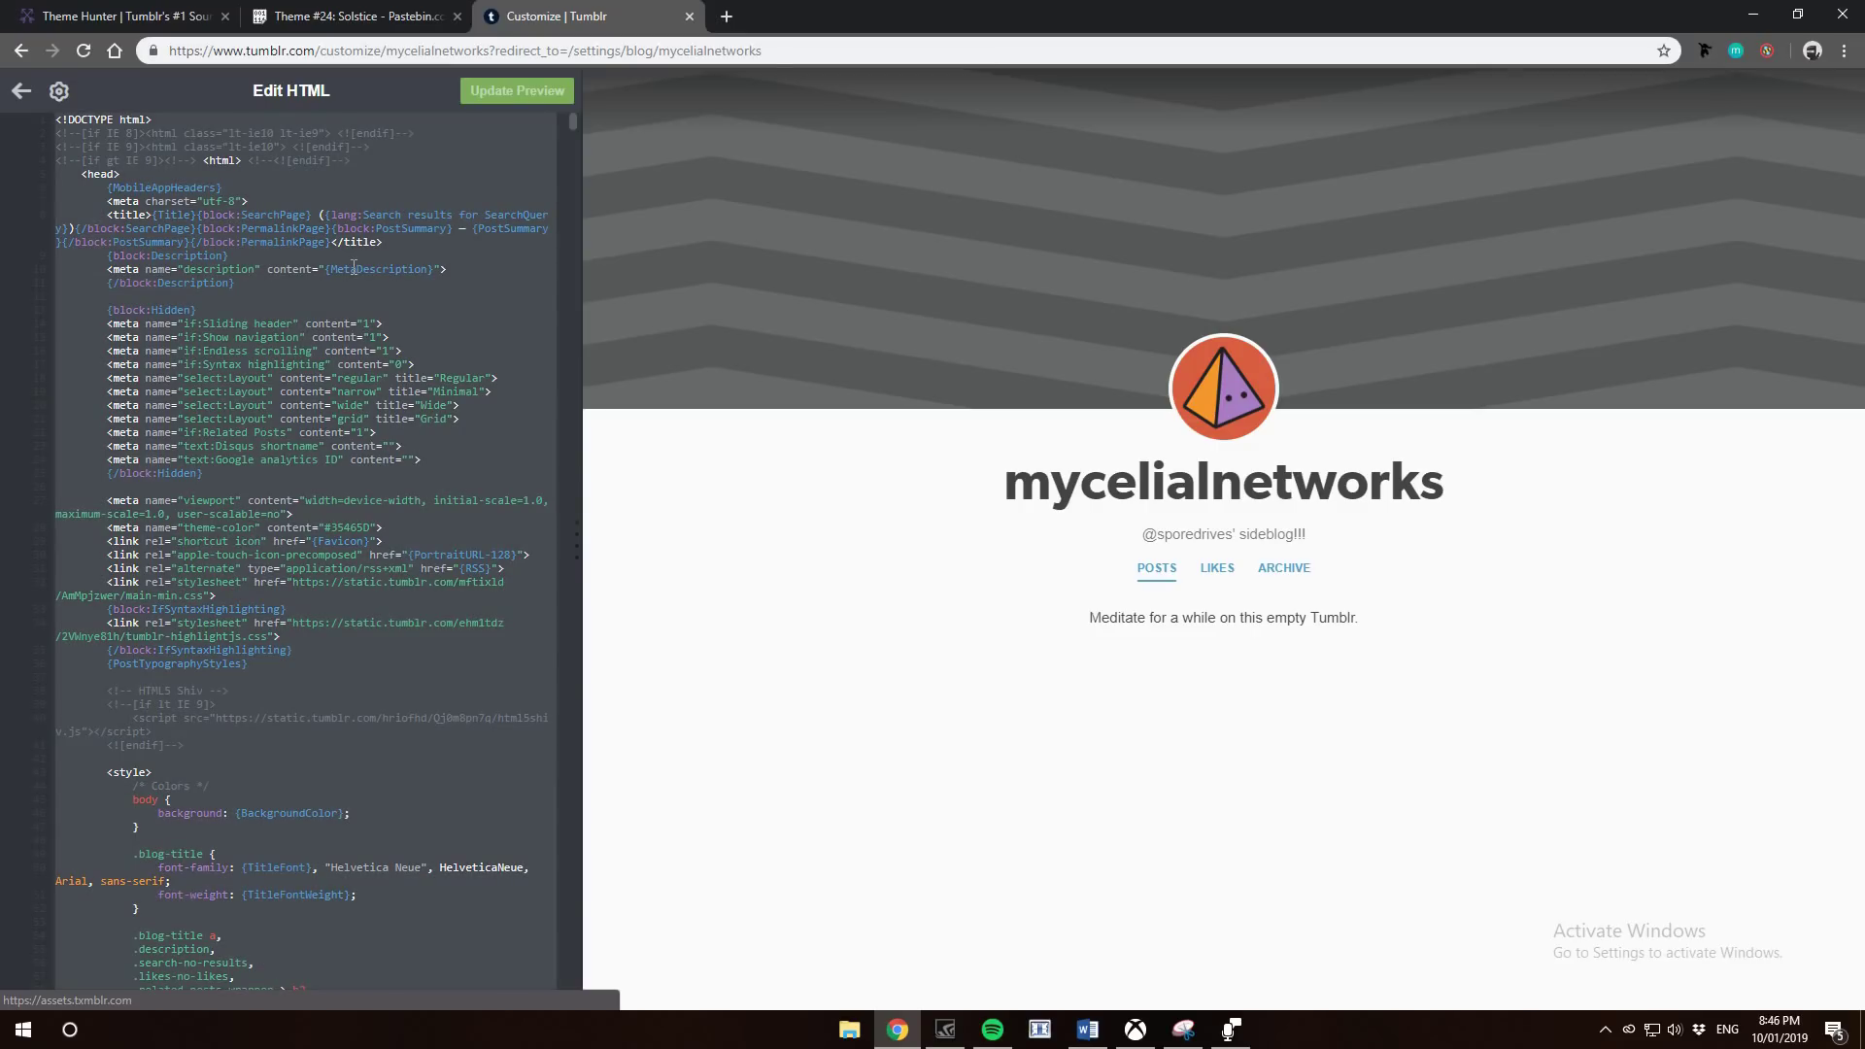
pyautogui.hotkey('ctrl', 'v')
pyautogui.click(517, 91)
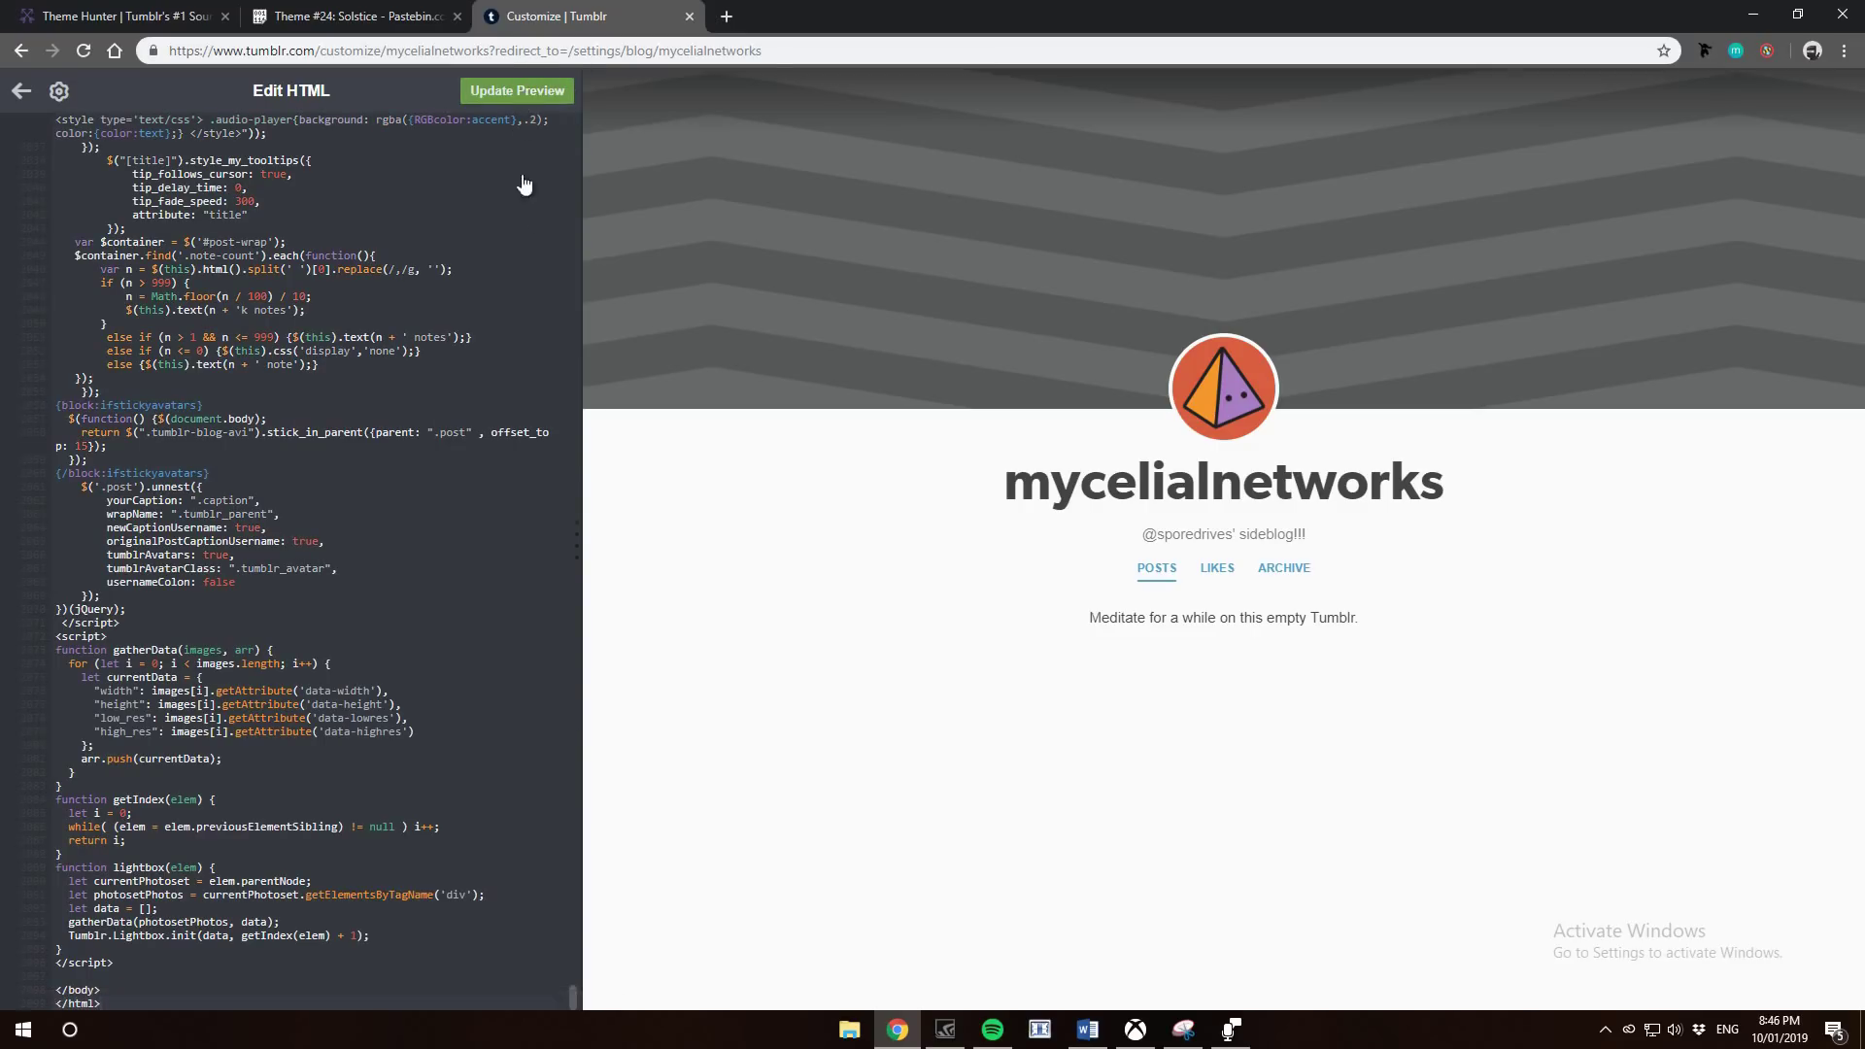
pyautogui.scroll(10, 512, 495)
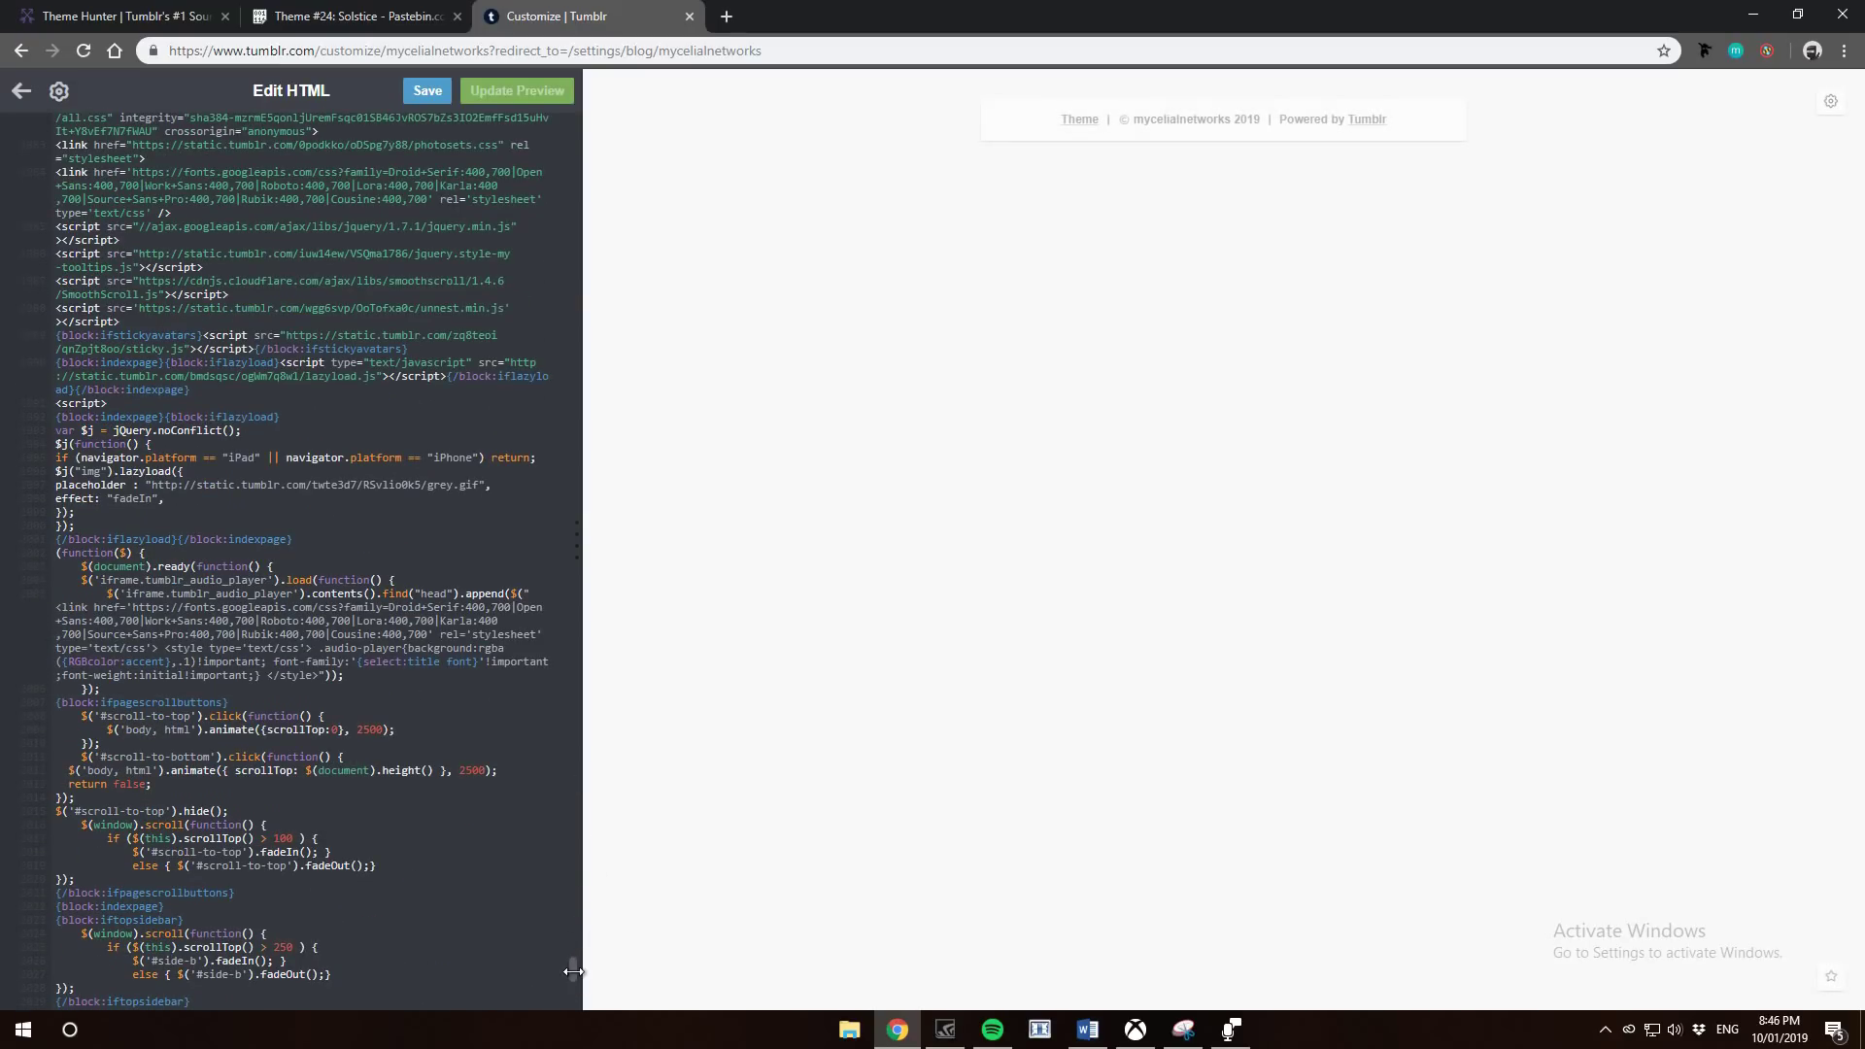
pyautogui.moveTo(570, 962); pyautogui.dragTo(571, 124)
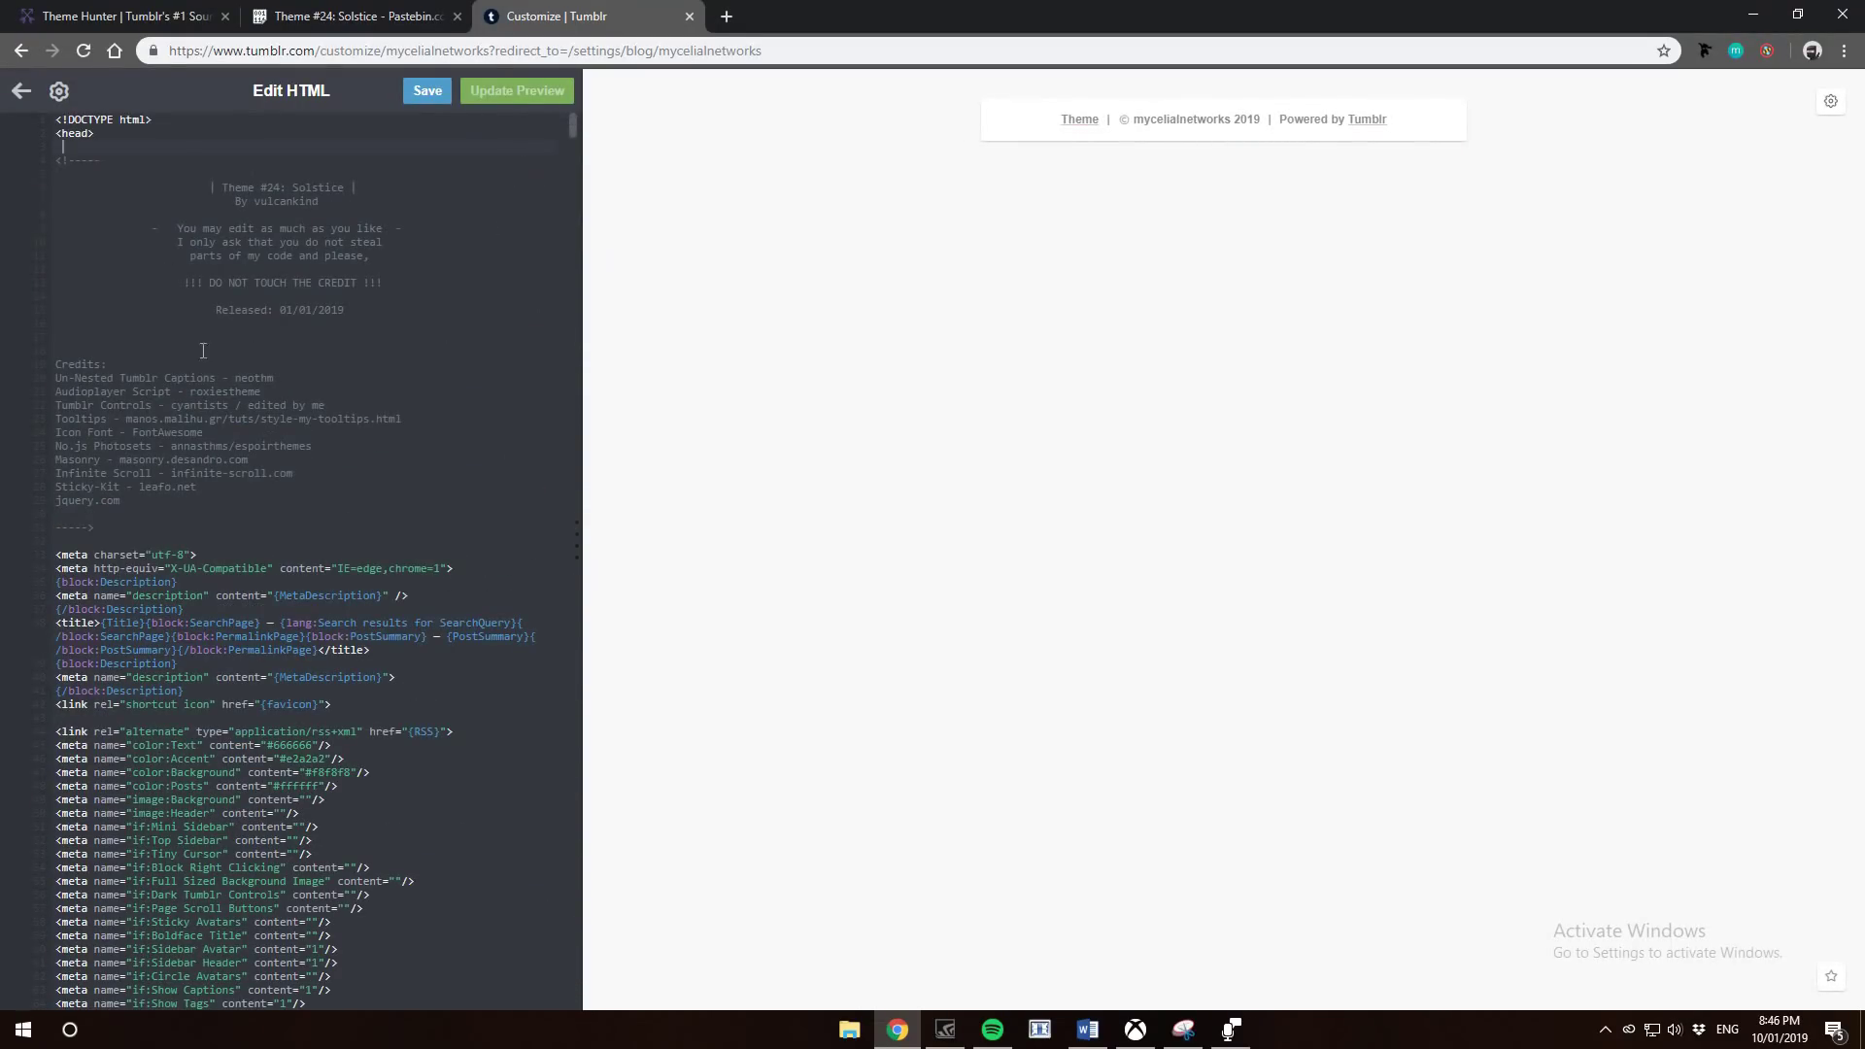
pyautogui.click(429, 93)
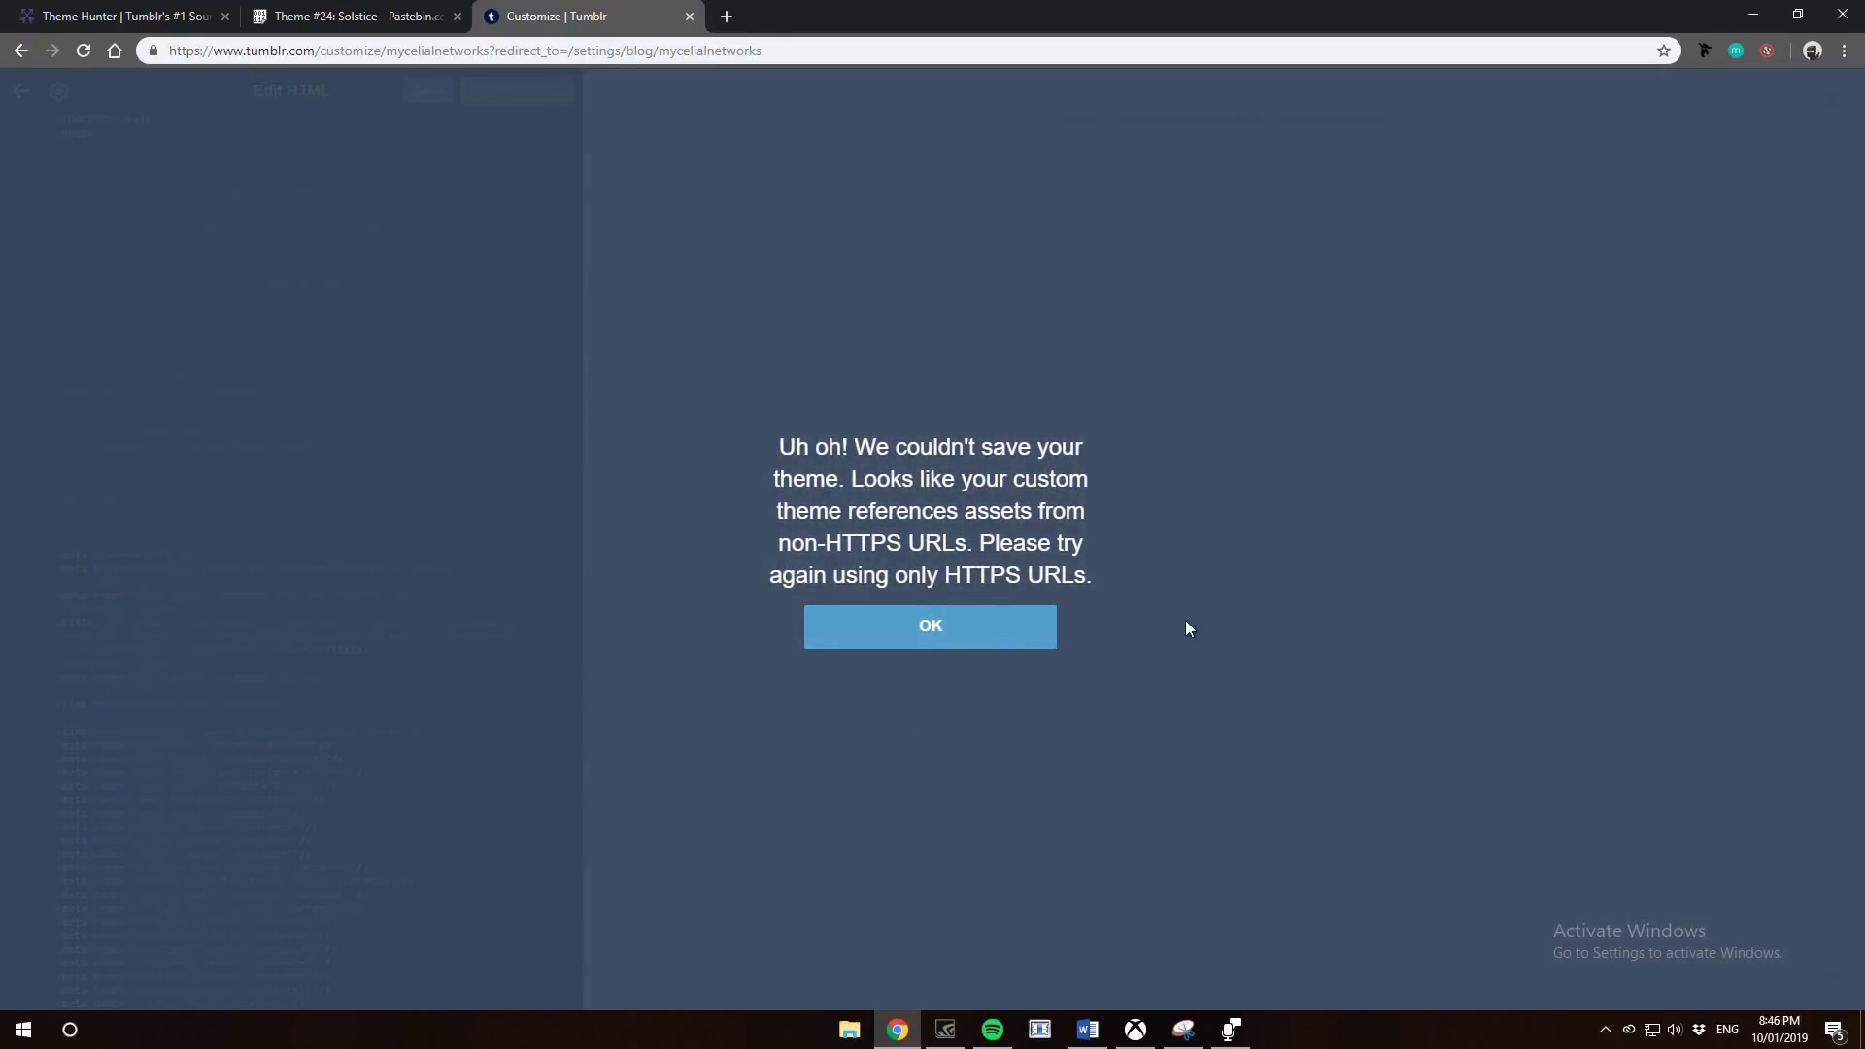
pyautogui.click(982, 647)
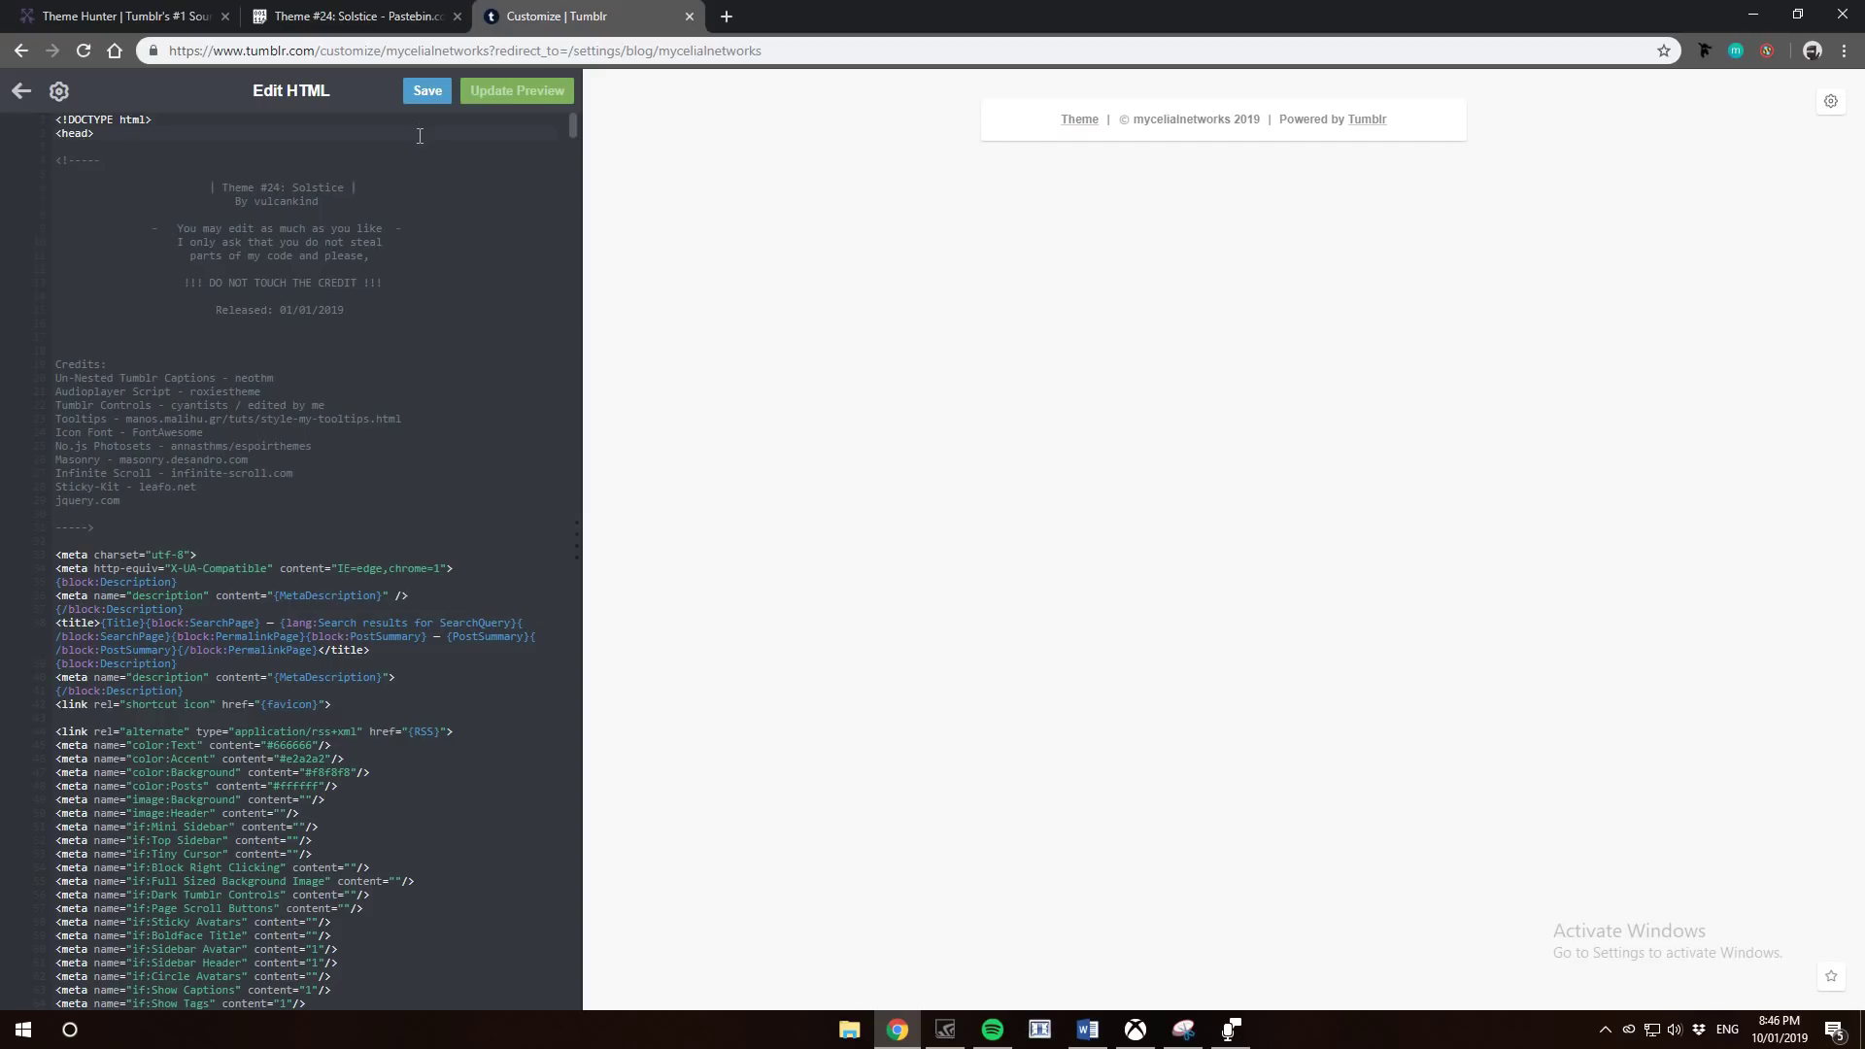
# Set up a find-and-replace searching 'https' with '90sblues' as the replacement
pyautogui.hotkey('ctrl', 'f')
pyautogui.write('N')
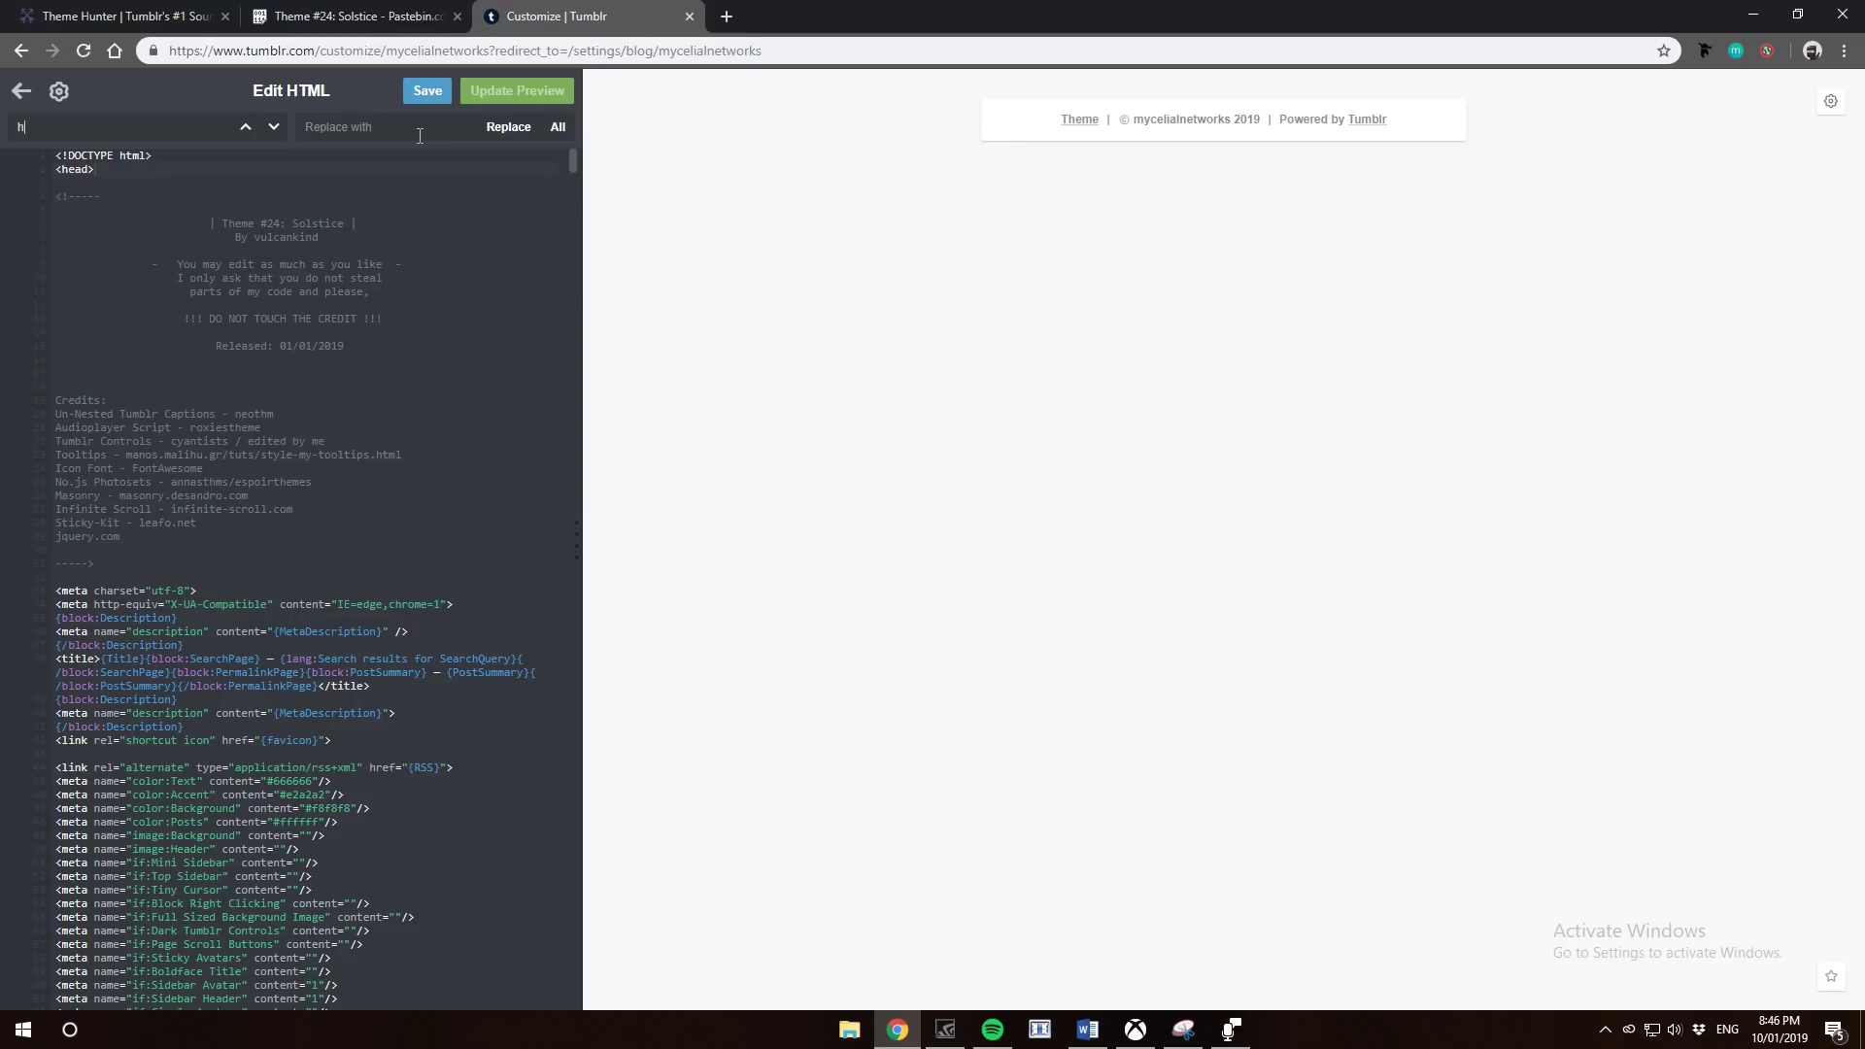
pyautogui.write('http')
pyautogui.write('s')
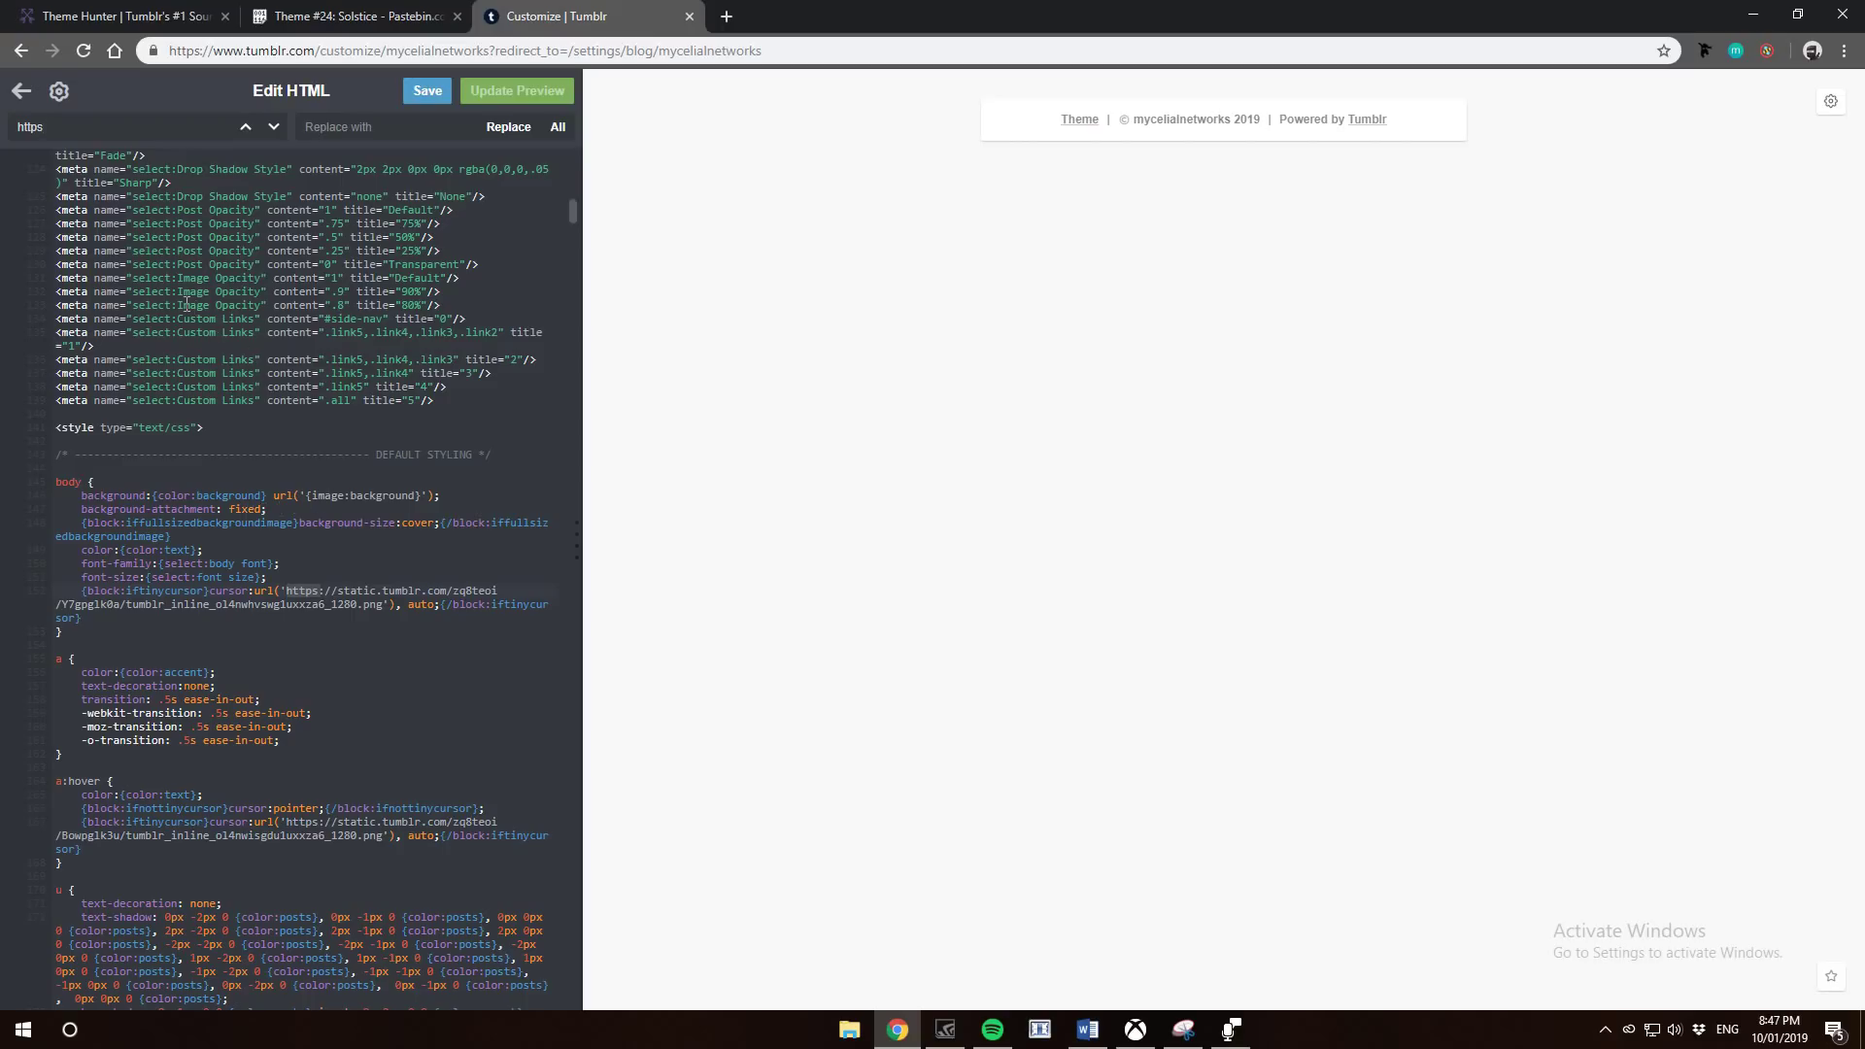
pyautogui.click(344, 129)
pyautogui.write('90s')
pyautogui.write('blue')
pyautogui.write('s')
pyautogui.scroll(5, 292, 509)
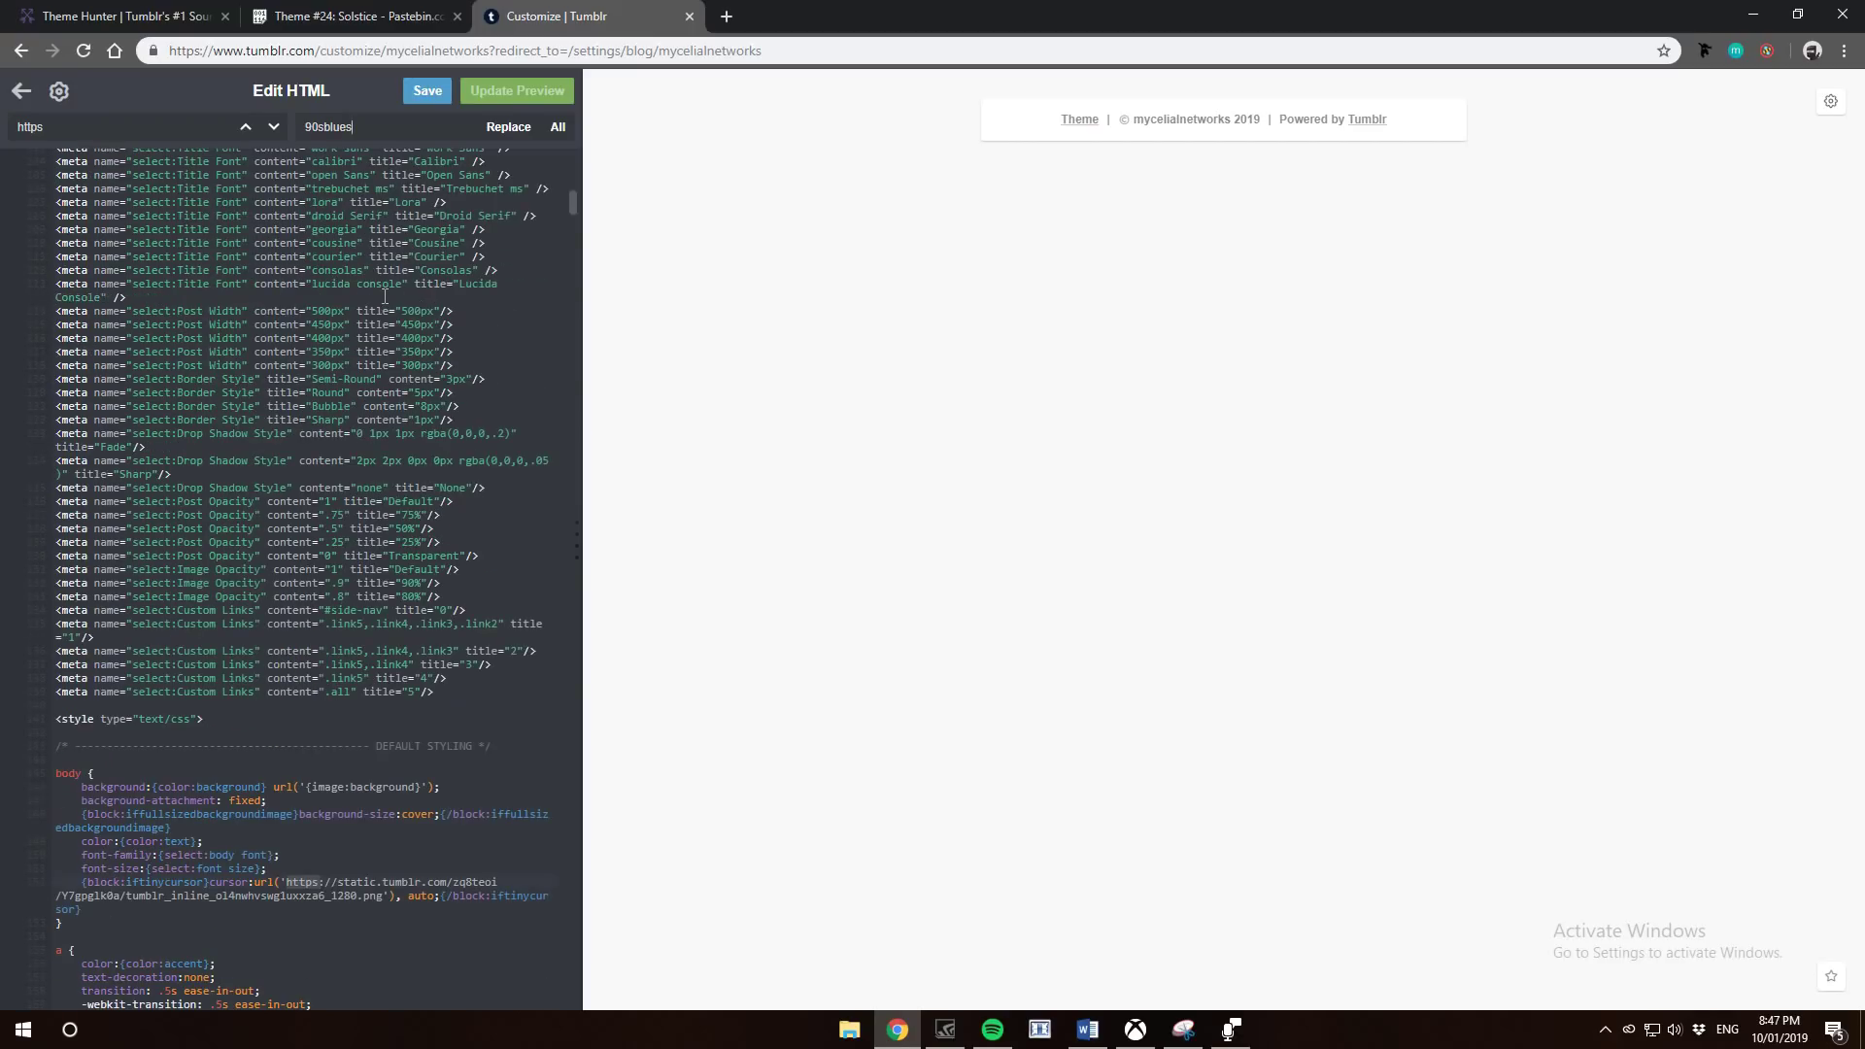
pyautogui.scroll(5, 293, 511)
pyautogui.scroll(5, 292, 510)
pyautogui.scroll(10, 59, 209)
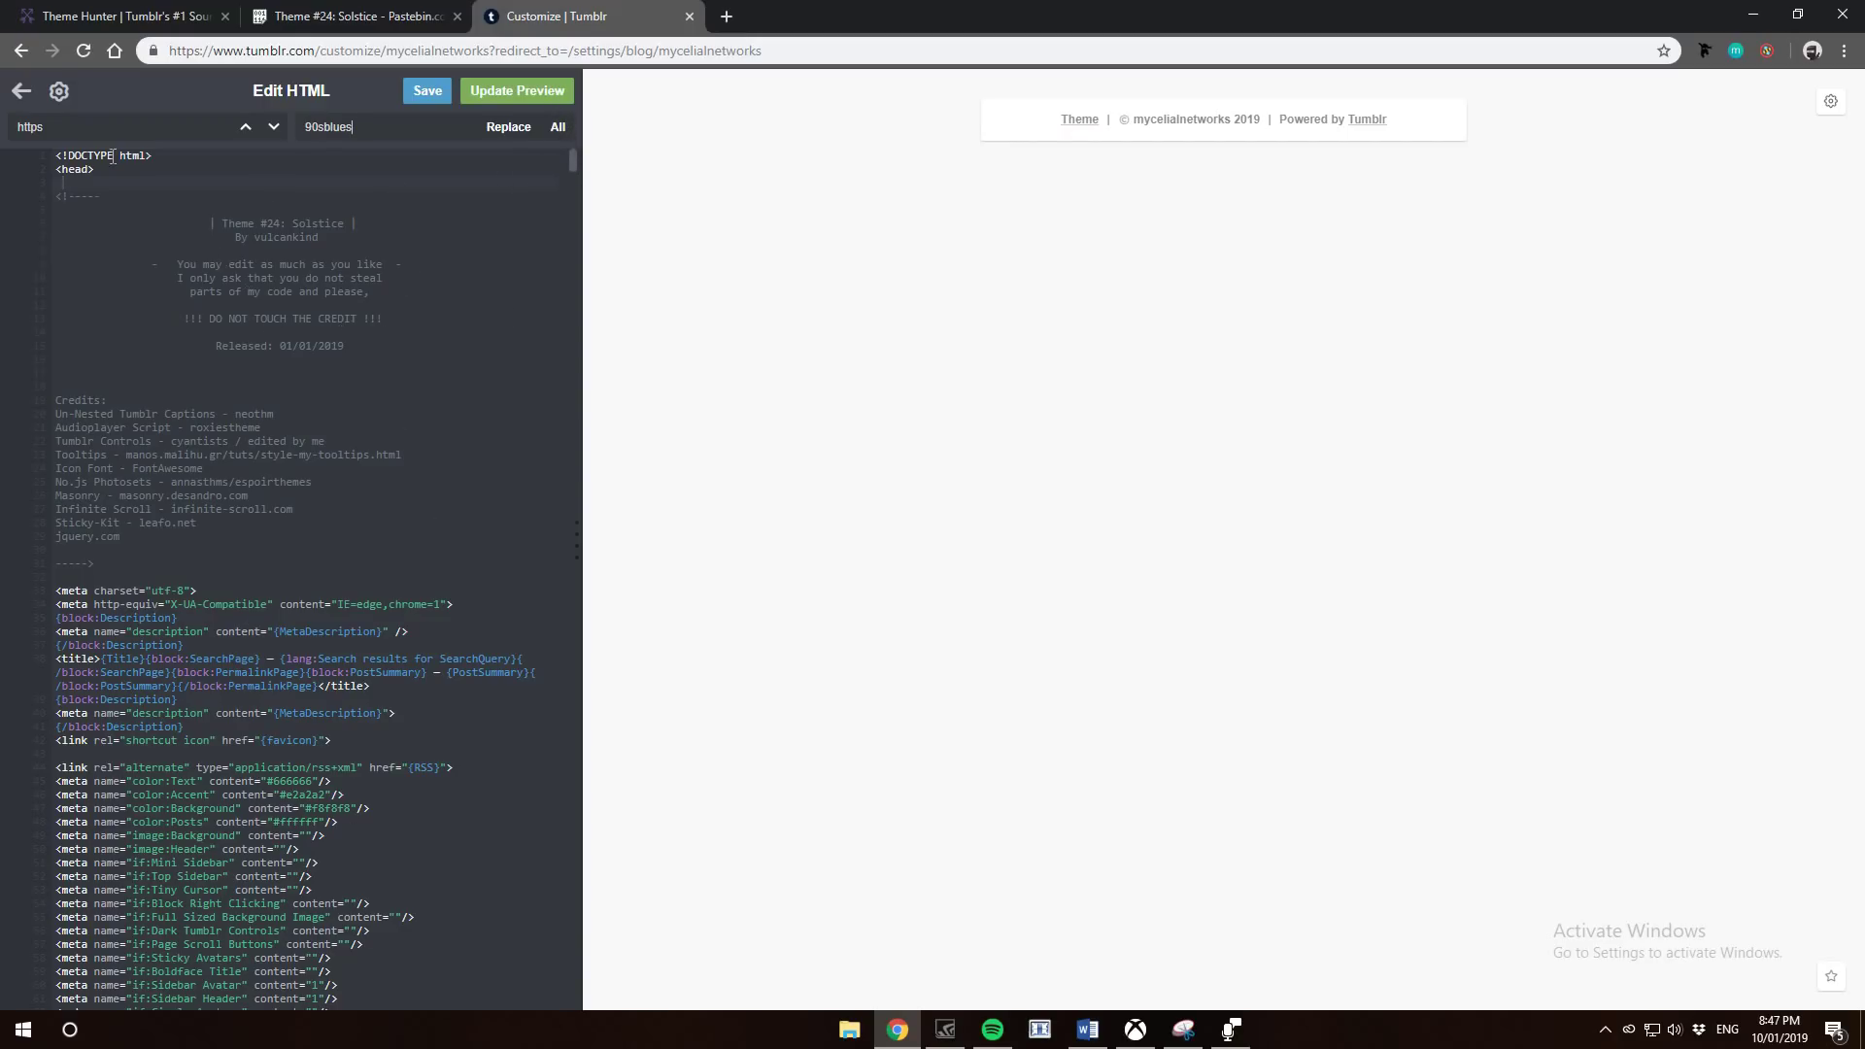
# Stay on the page after the reload prompt, then replace every 'http' with '90sblues'
pyautogui.press('F5')
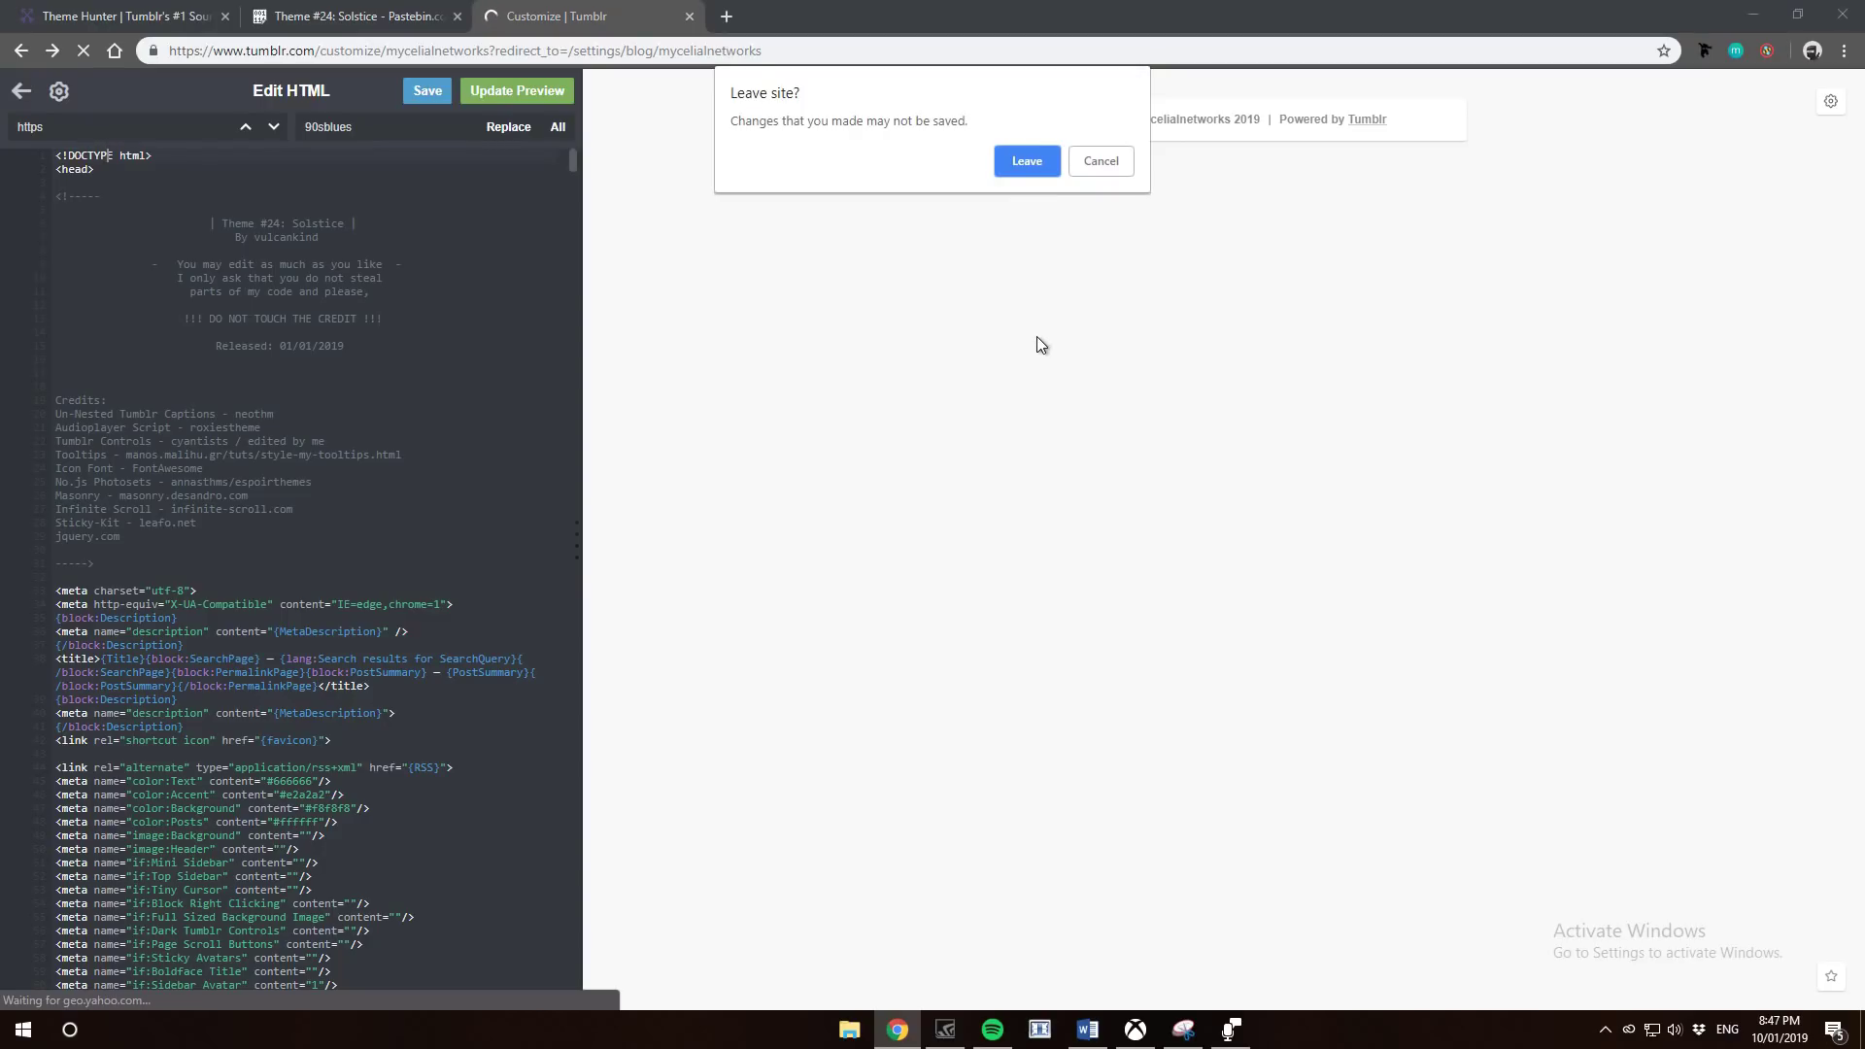
pyautogui.click(1123, 162)
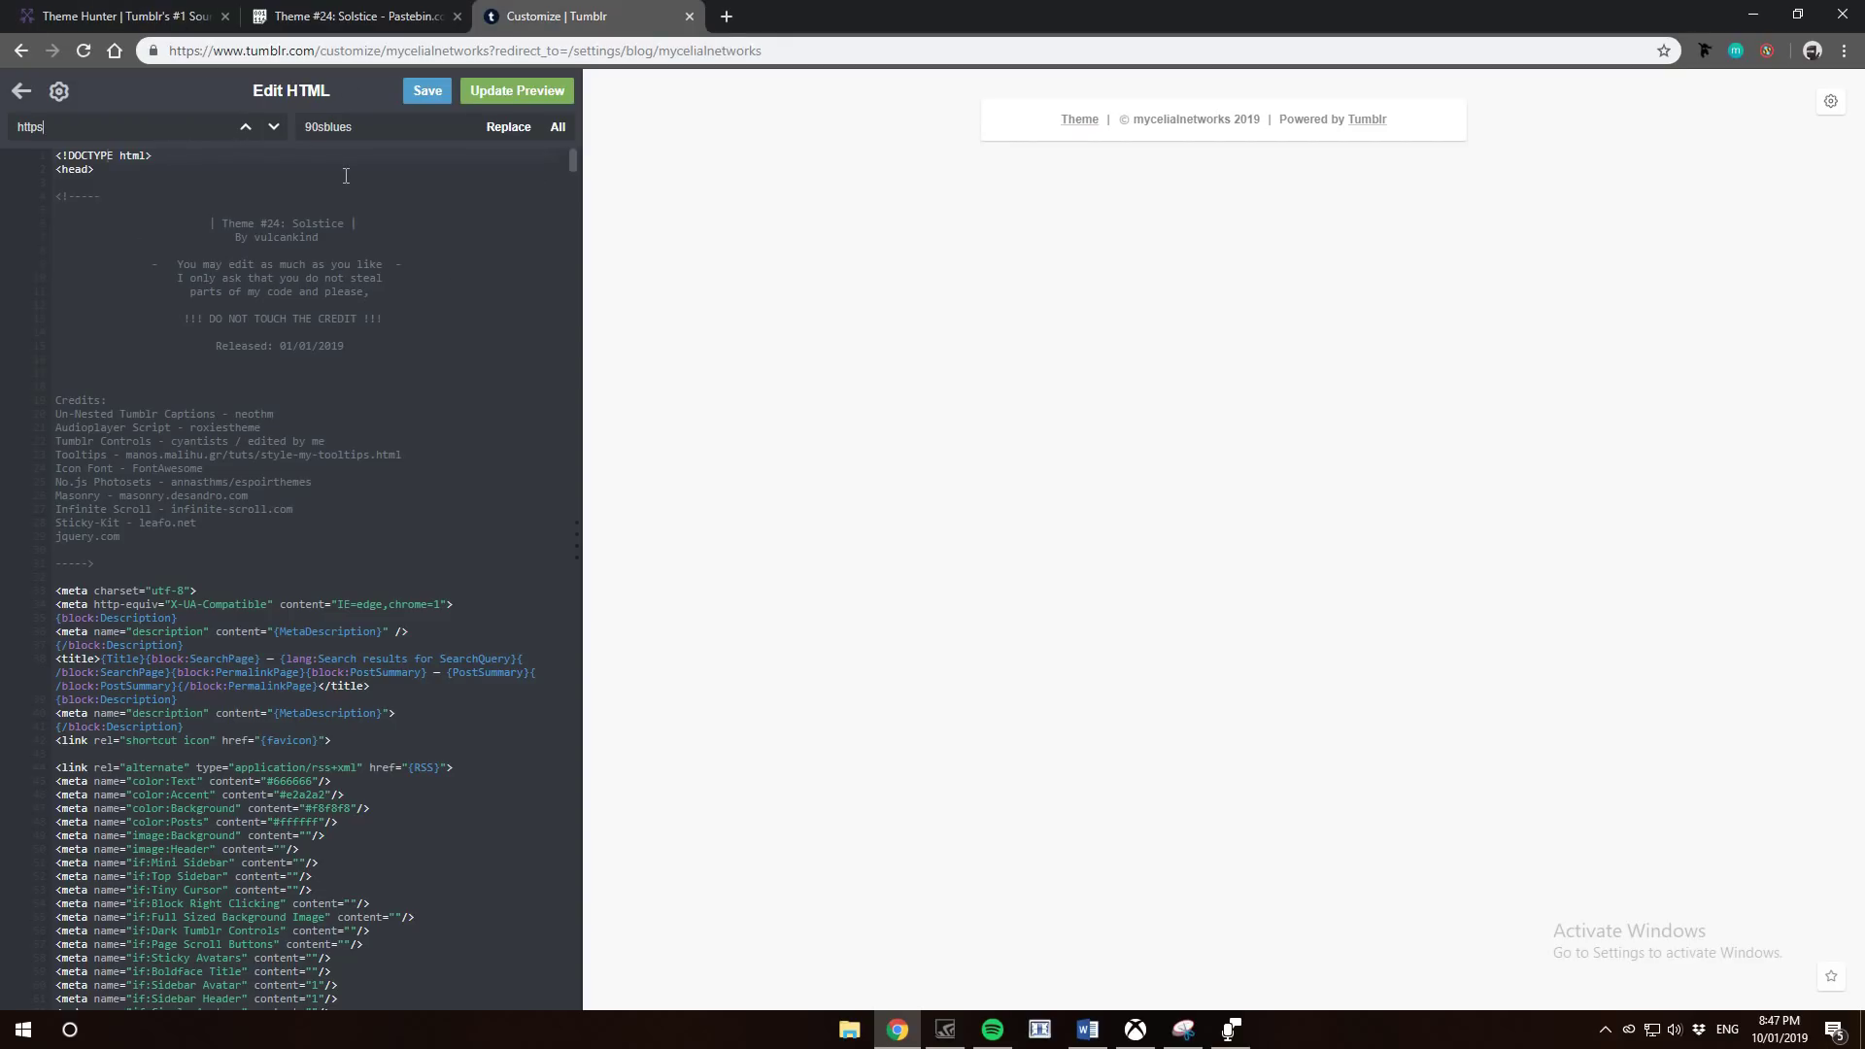
pyautogui.press('BackSpace')
pyautogui.click(558, 129)
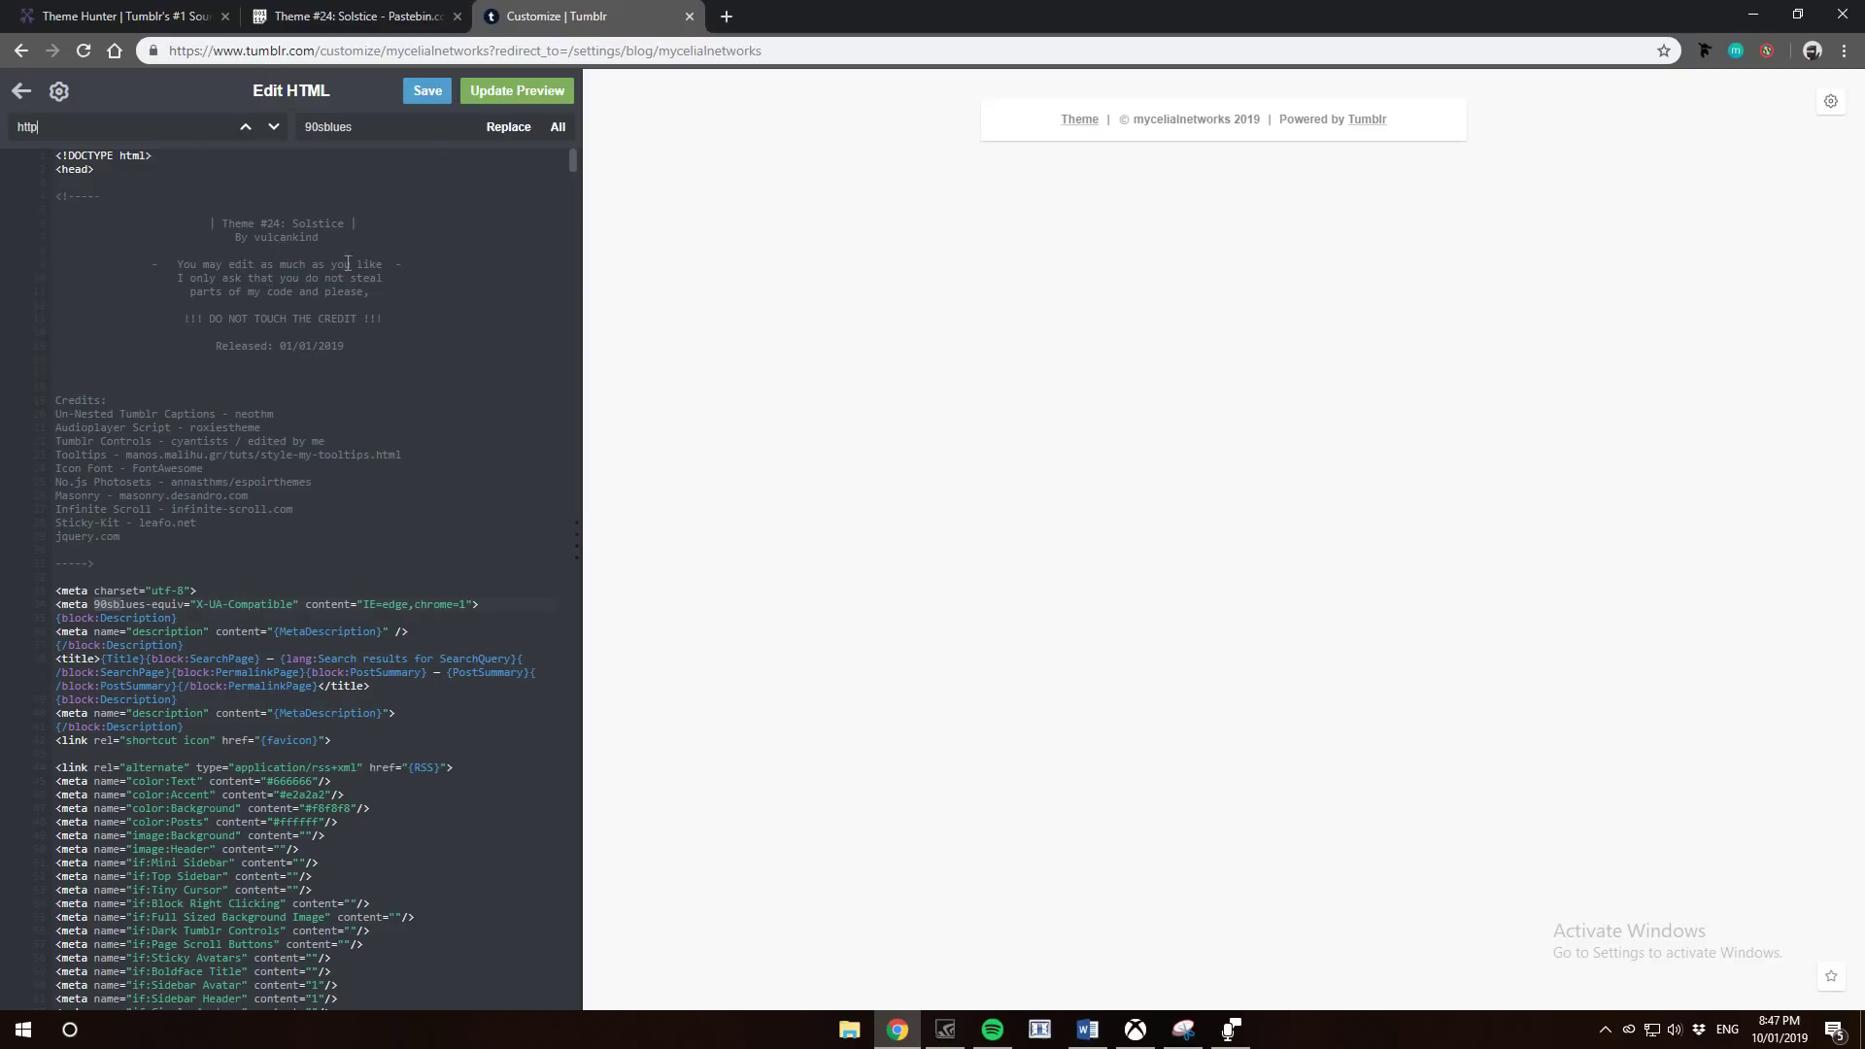
# Change every '90sblues' to 'https', update the preview, and save the Solstice theme
pyautogui.doubleClick(328, 126)
pyautogui.press('BackSpace')
pyautogui.doubleClick(26, 126)
pyautogui.write('90sb')
pyautogui.write('lues')
pyautogui.write('https')
pyautogui.click(559, 127)
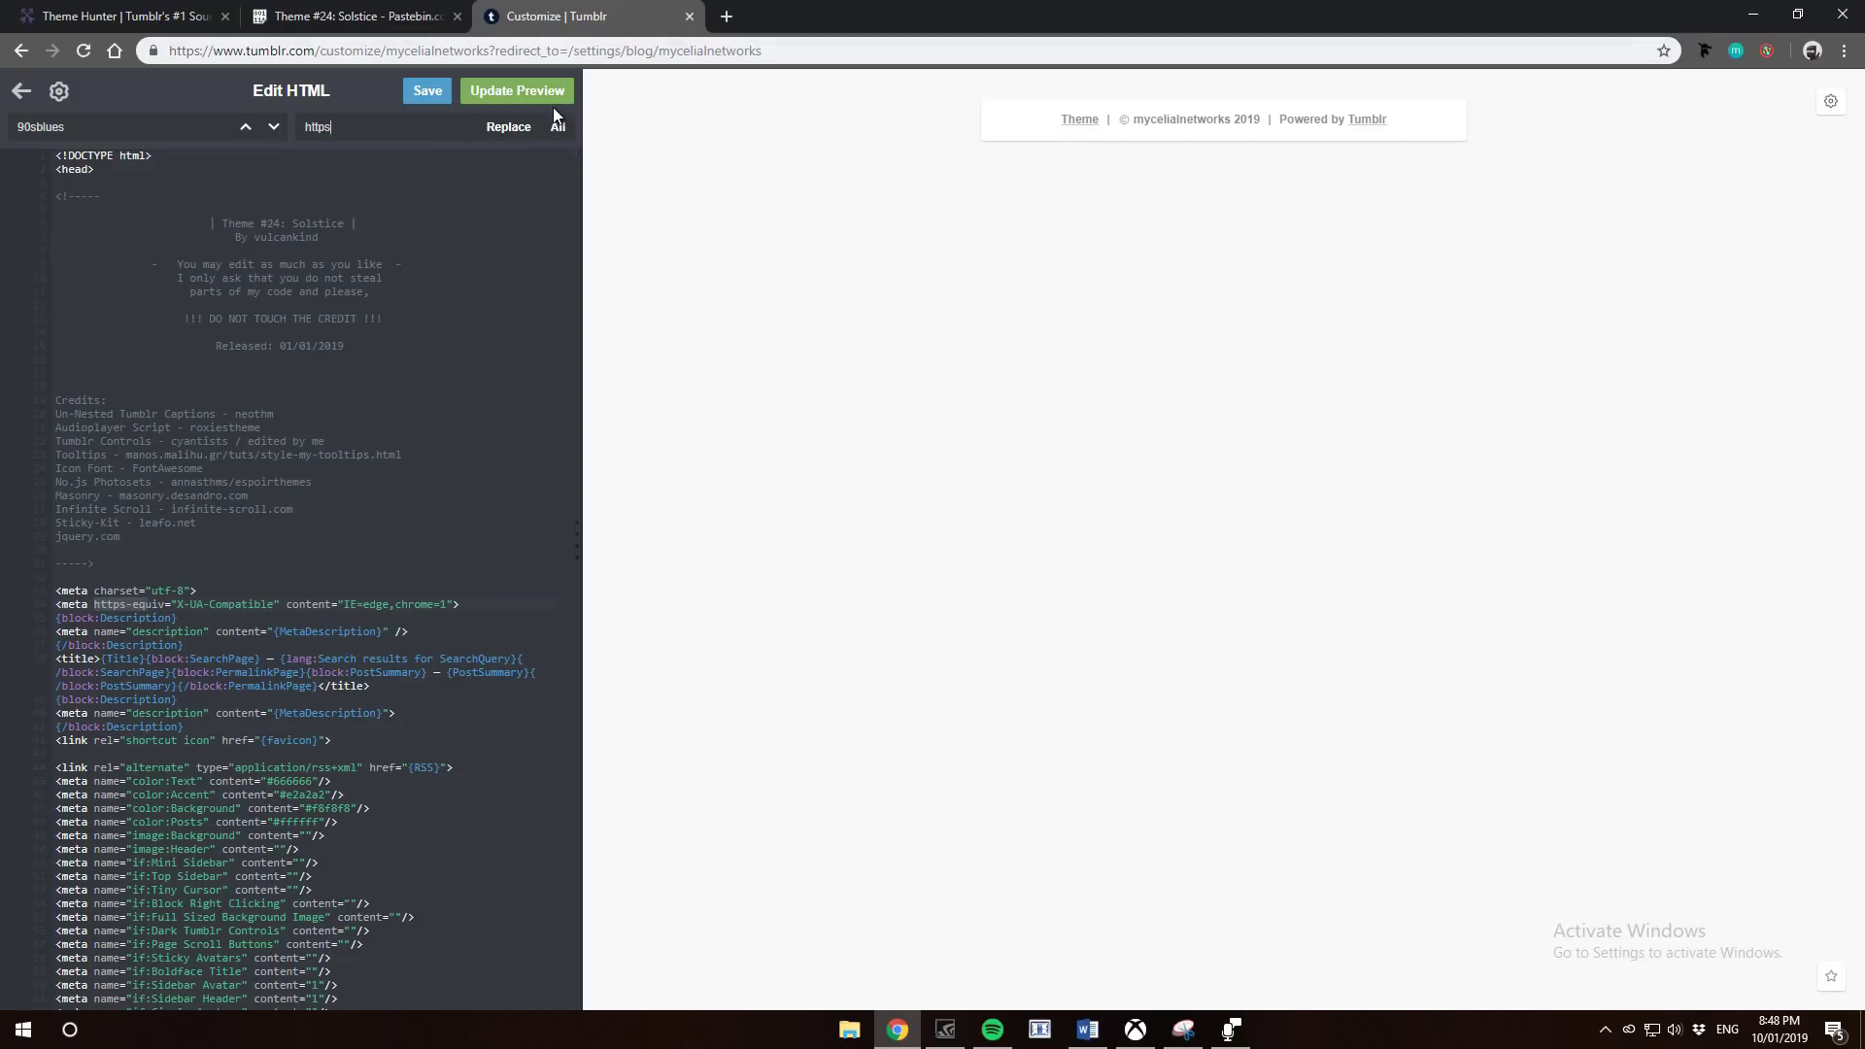
pyautogui.click(518, 90)
pyautogui.click(429, 90)
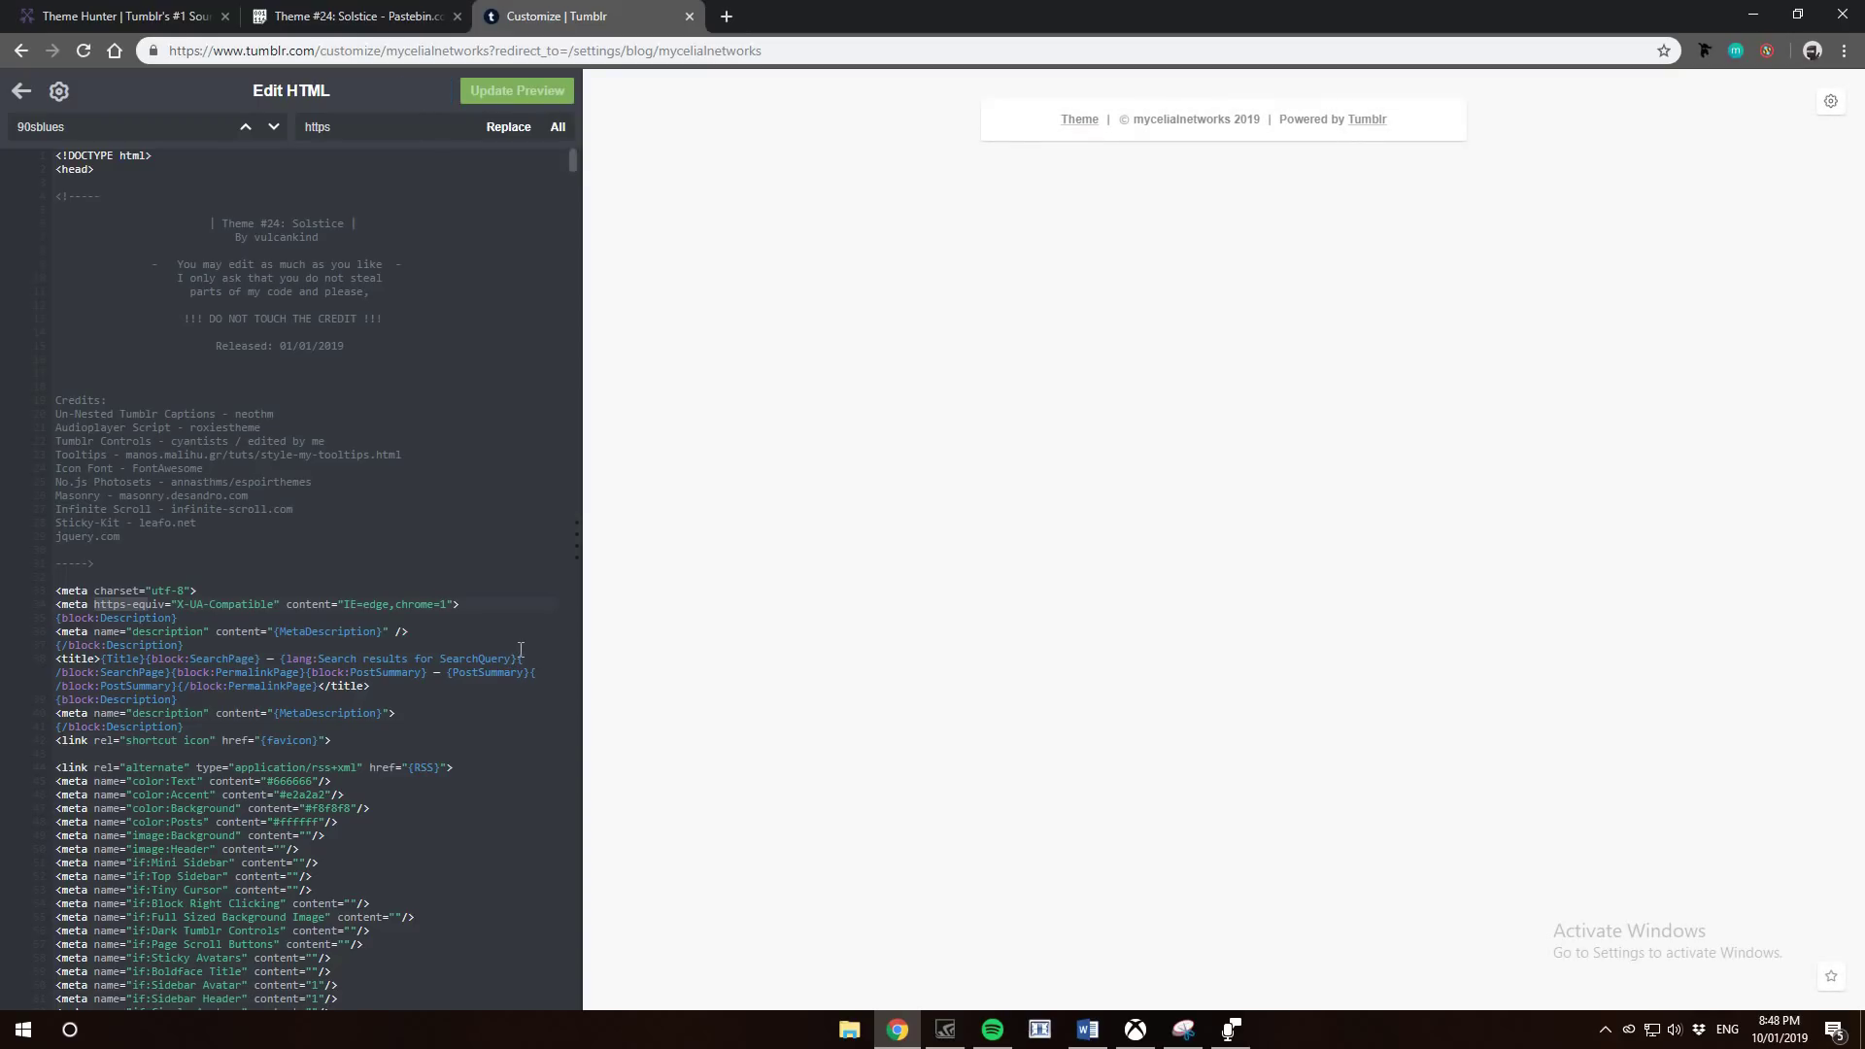
pyautogui.scroll(-5, 485, 514)
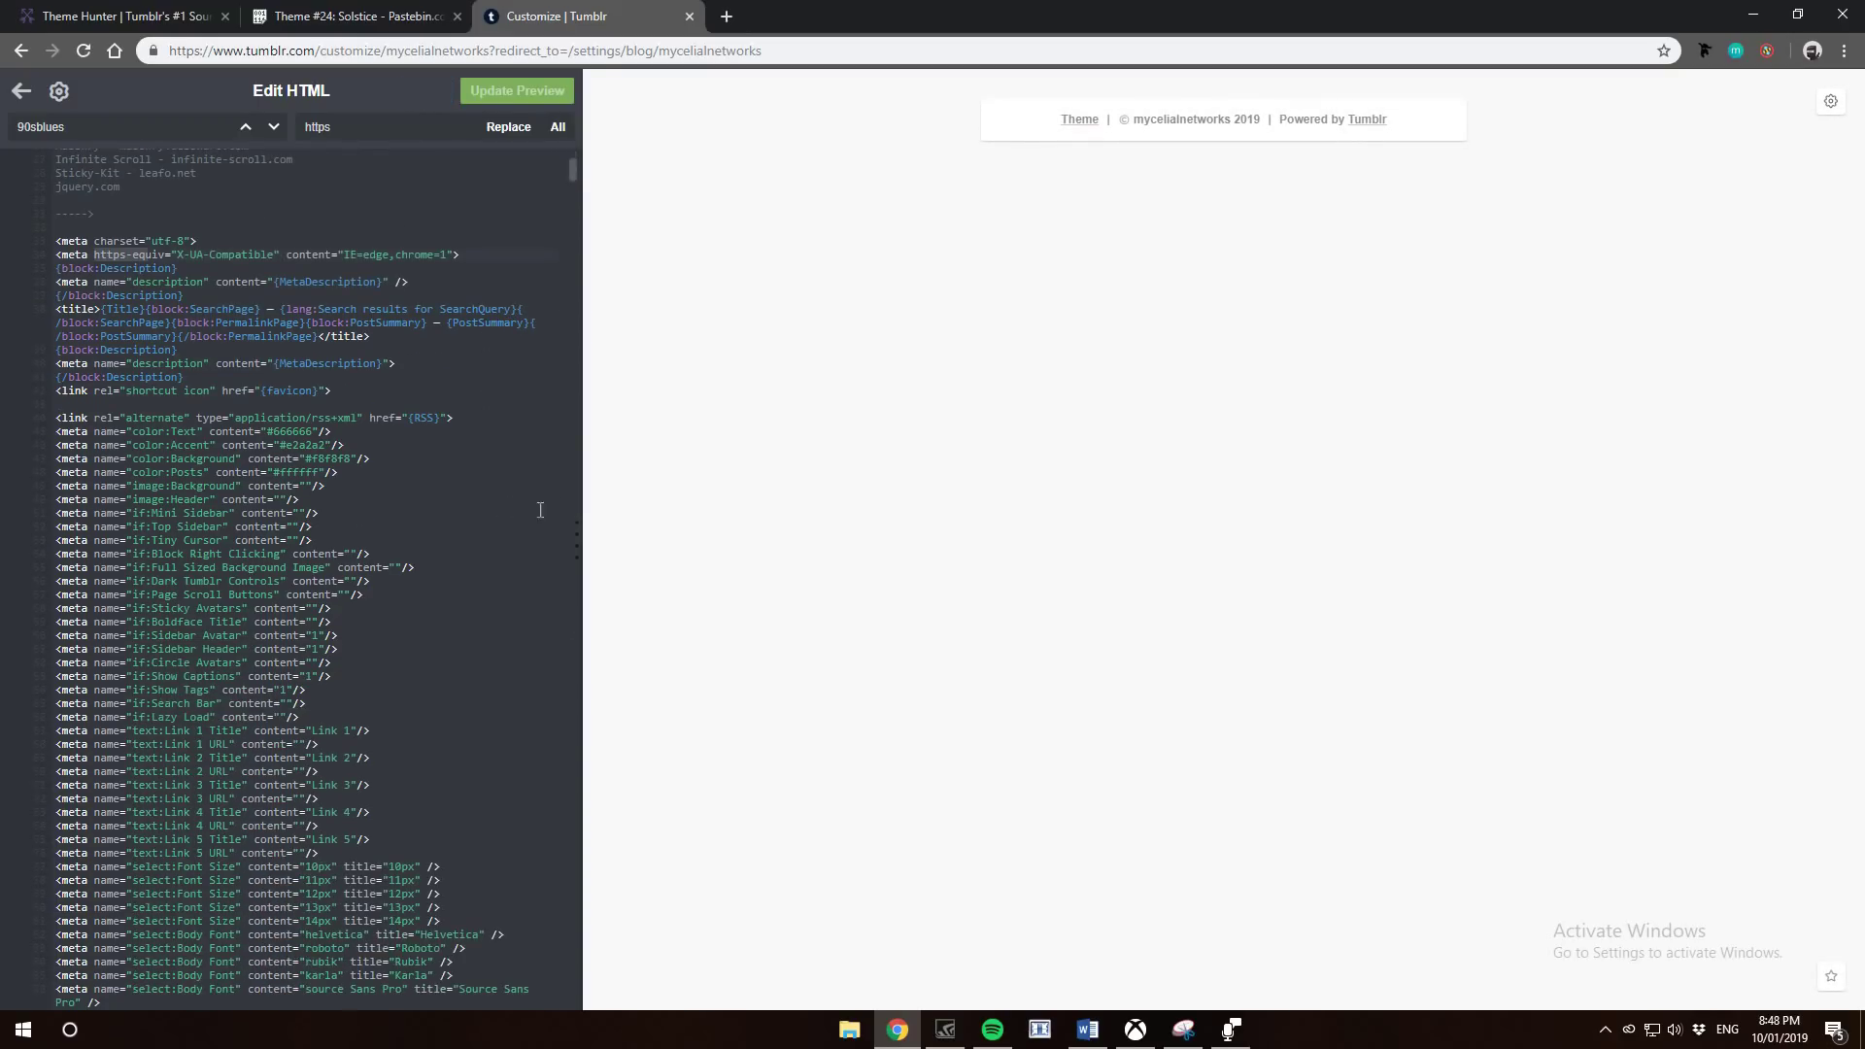